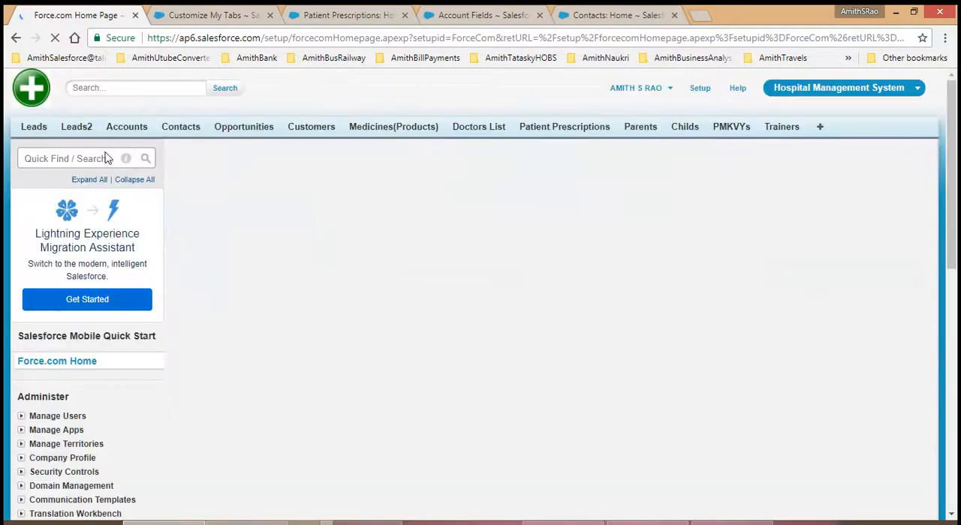
Step: Search Setup for "Schema" and open Schema Builder
type("Sy")
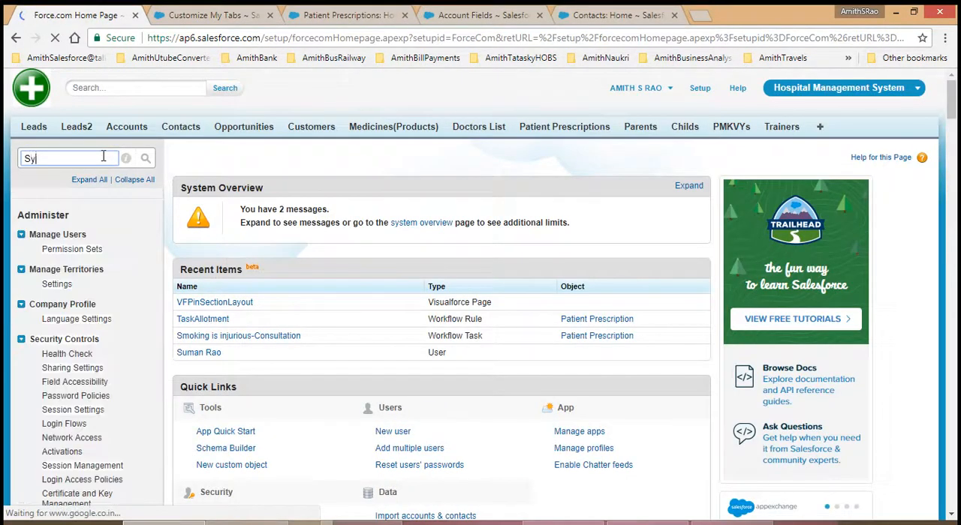
key("BackSpace")
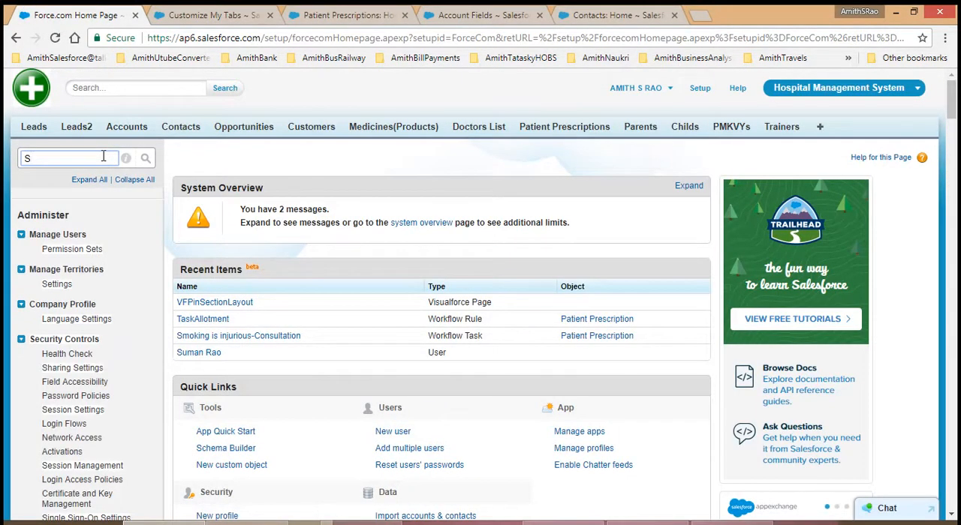
type("che")
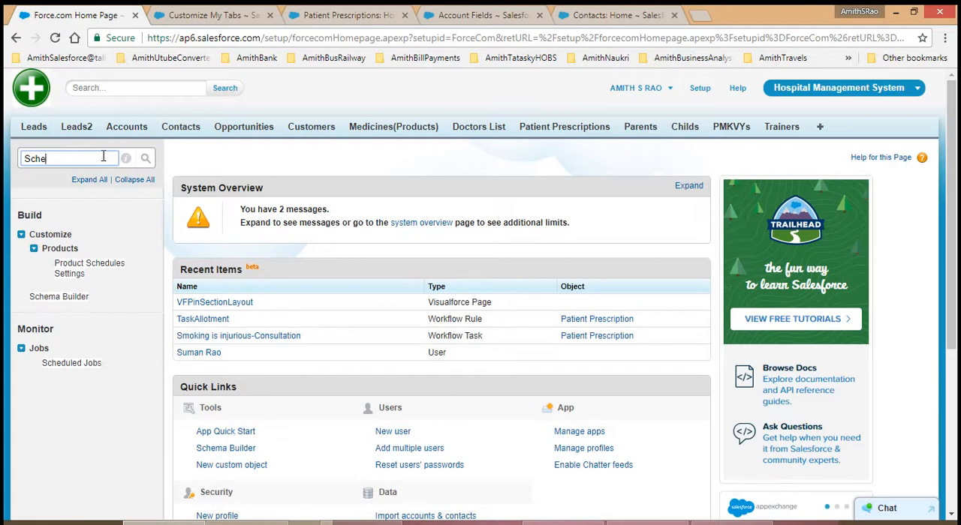
type("ma")
left_click(37, 236)
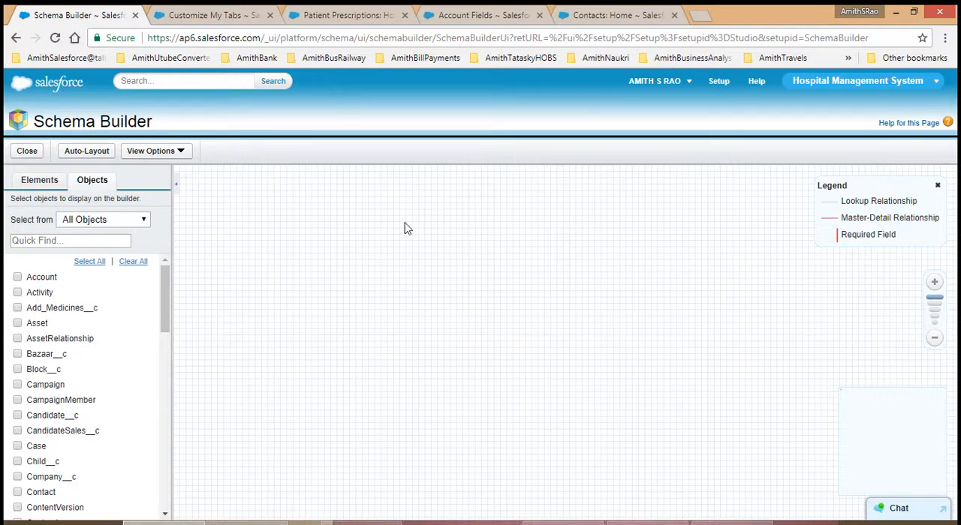
Step: Examine Schema Builder's palette of new elements and its list of existing objects
left_click(43, 188)
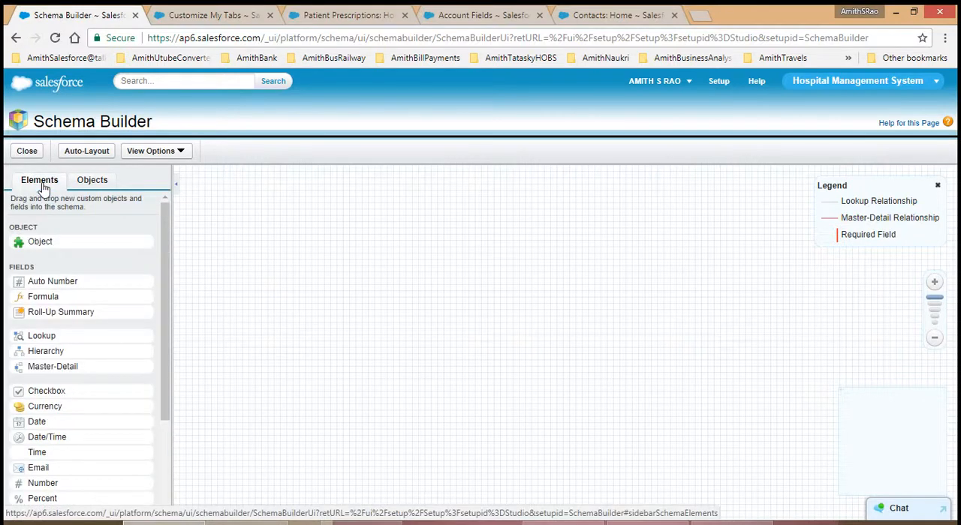
left_click(94, 183)
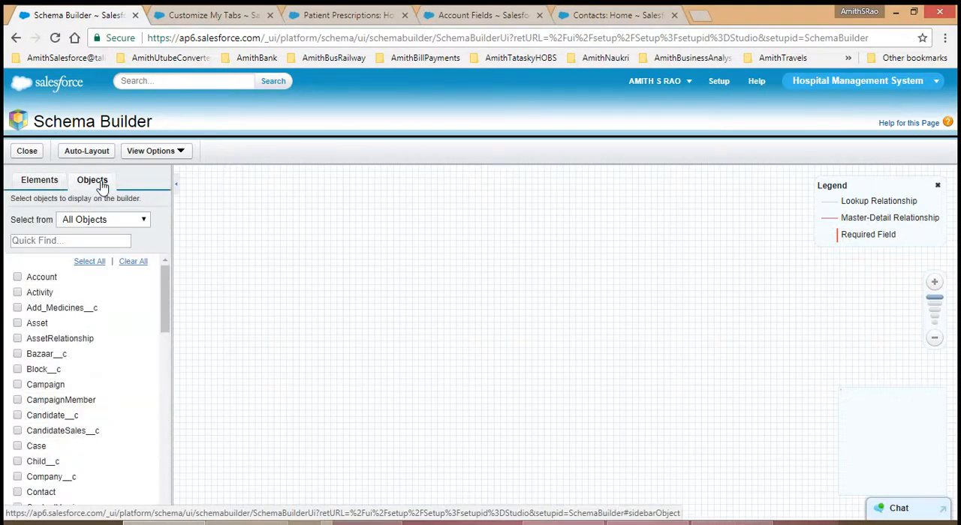
left_click(54, 188)
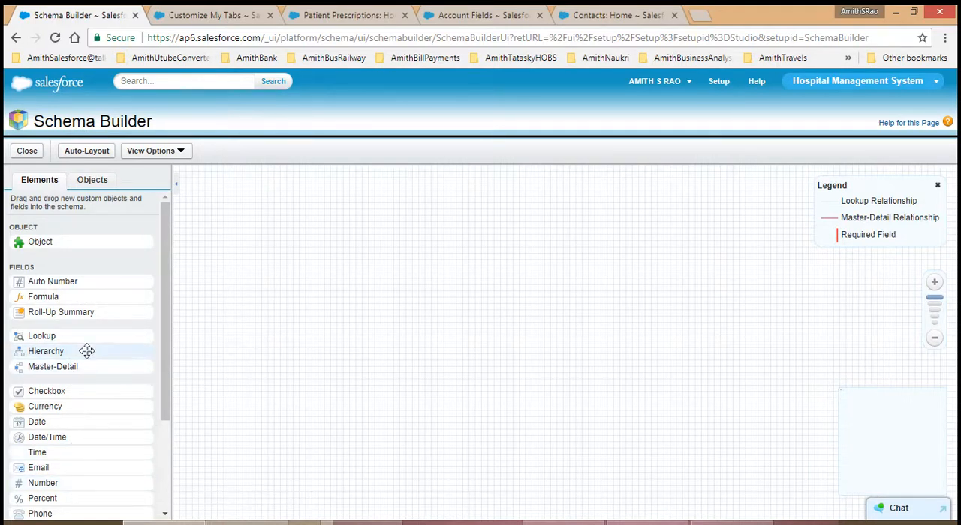
left_click(90, 184)
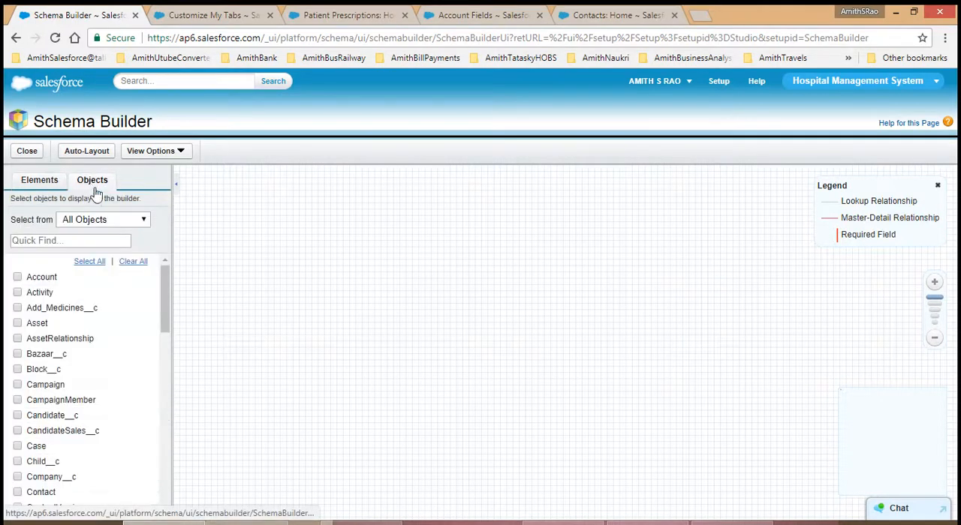
Step: Select the Account and Activity objects and filter the object list to Selected Objects
left_click(131, 226)
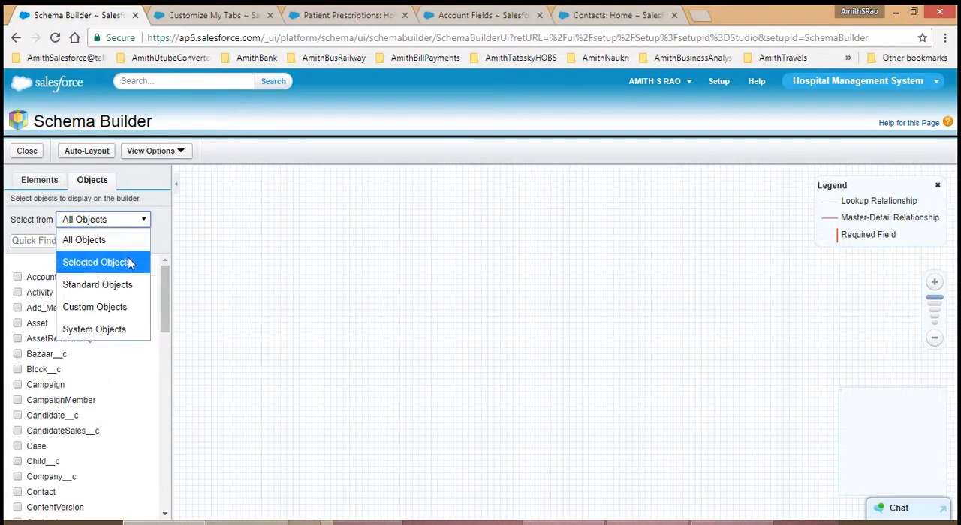
left_click(17, 277)
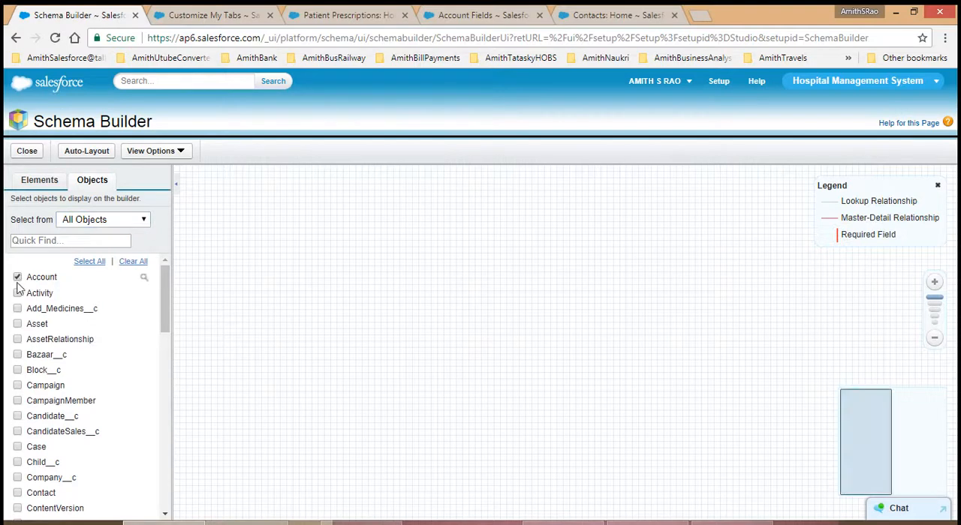
left_click(17, 292)
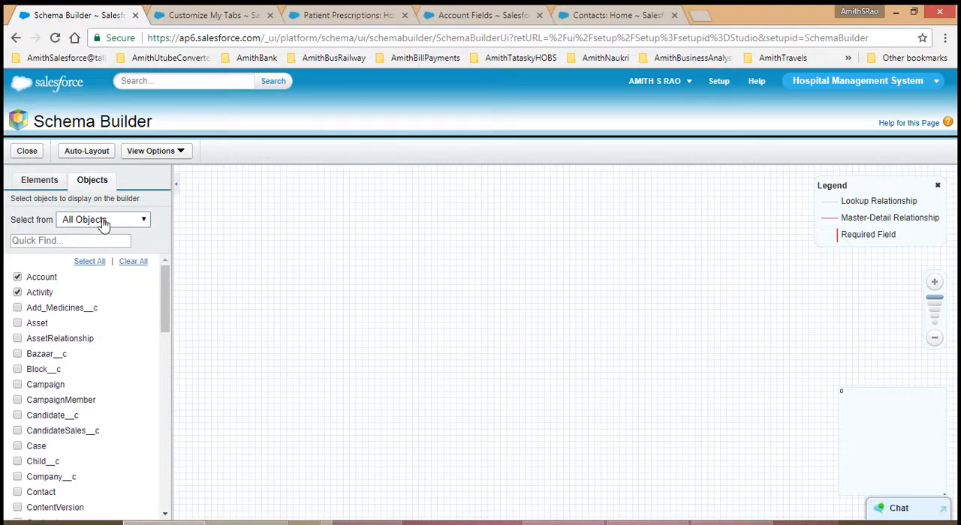
left_click(103, 224)
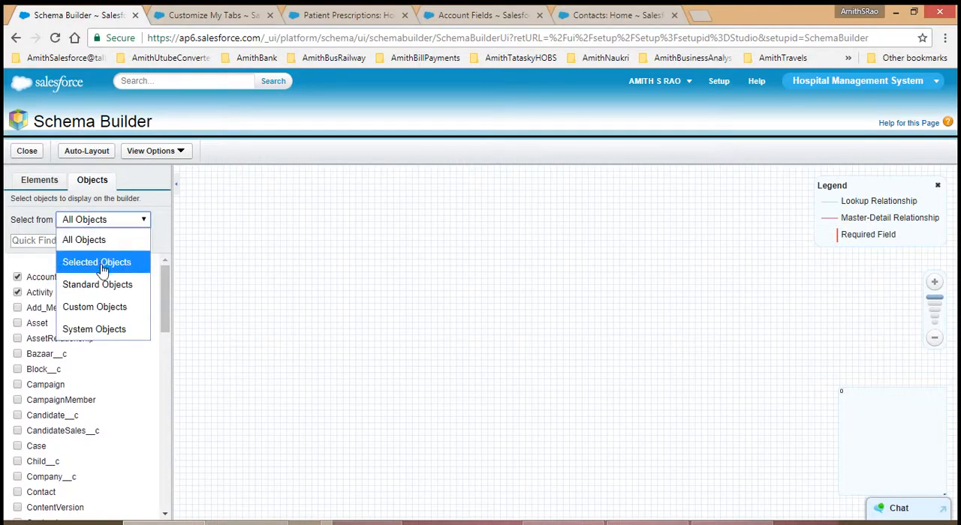
left_click(103, 264)
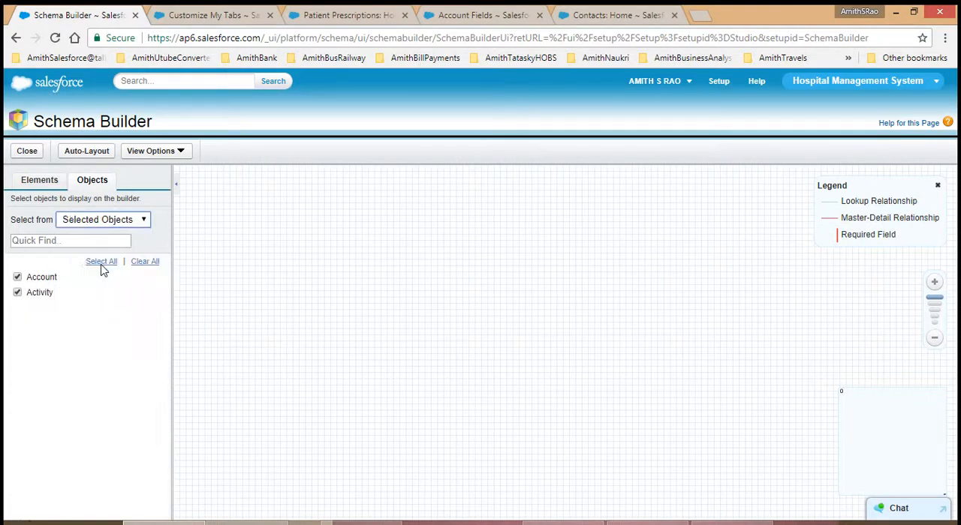
Step: Filter the object list to Standard Objects and deselect Activity and Account
left_click(137, 225)
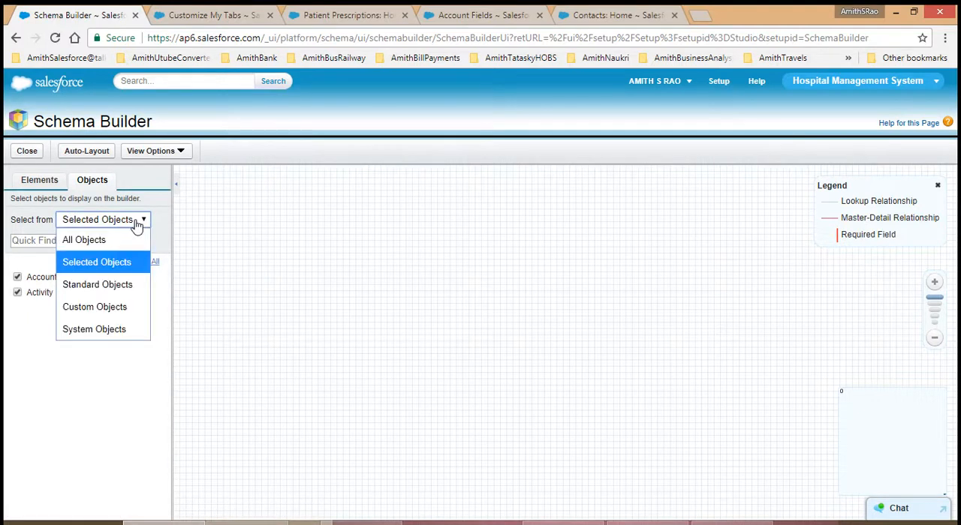
left_click(107, 288)
left_click(17, 292)
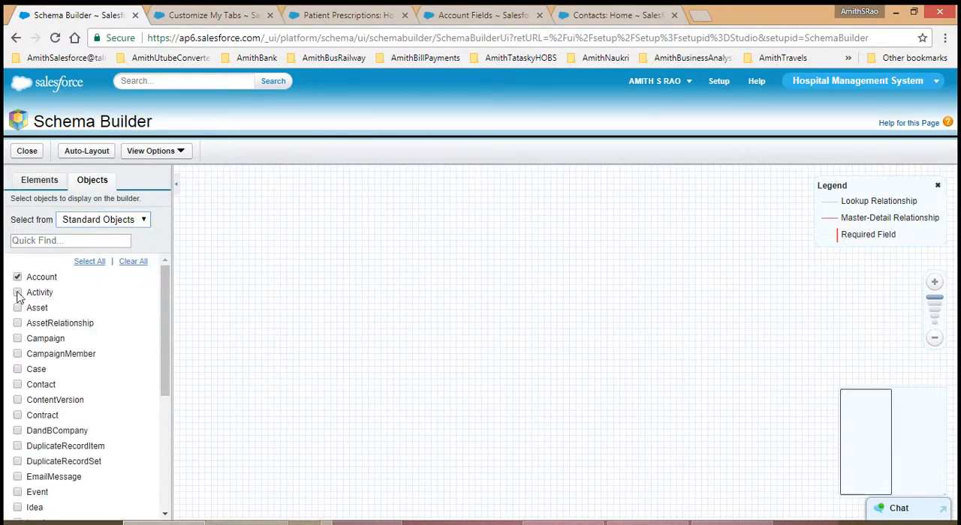
left_click(17, 278)
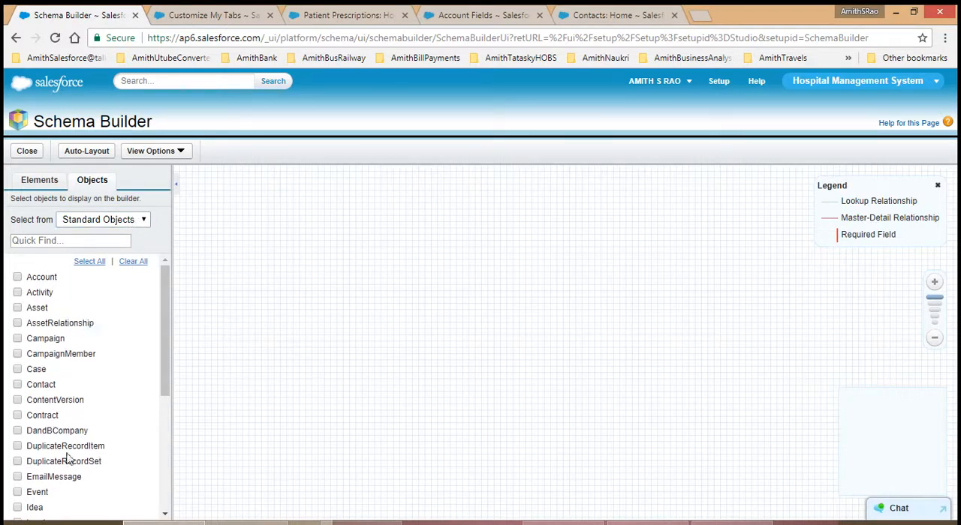
Step: View the object list filtered by Custom Objects and by System Objects, and return it to All Objects
left_click(136, 222)
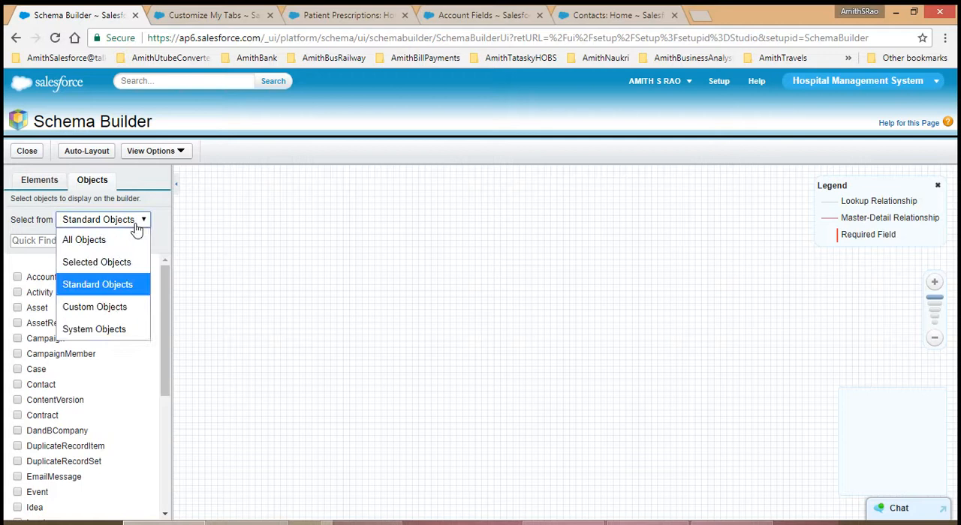
left_click(114, 314)
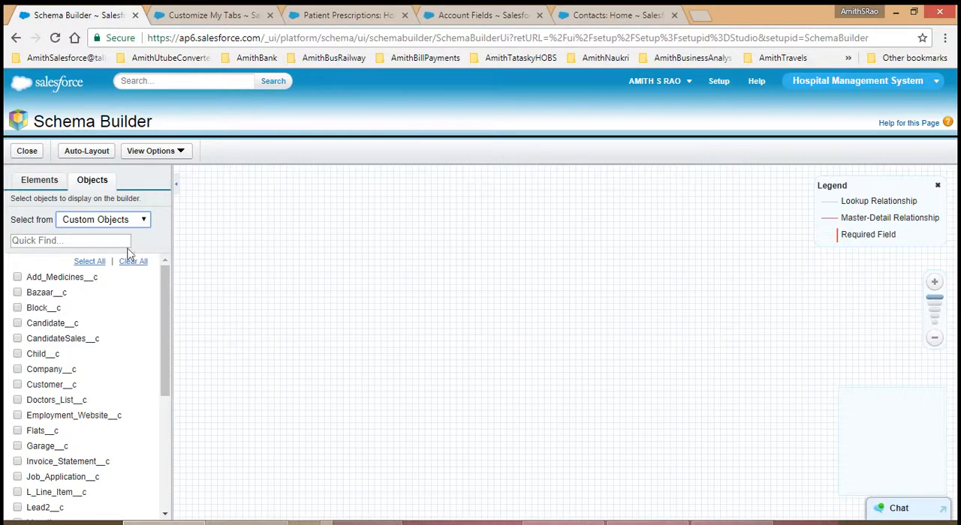
left_click(142, 226)
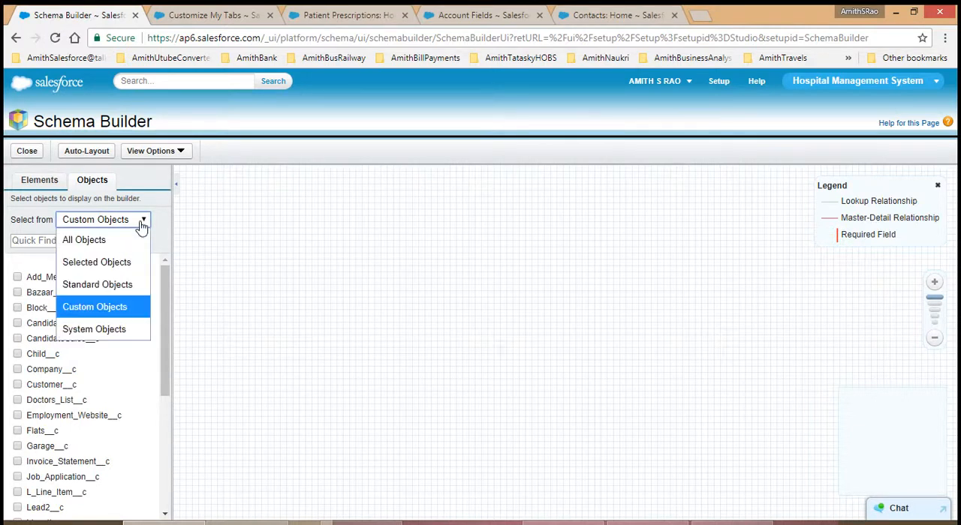
left_click(111, 336)
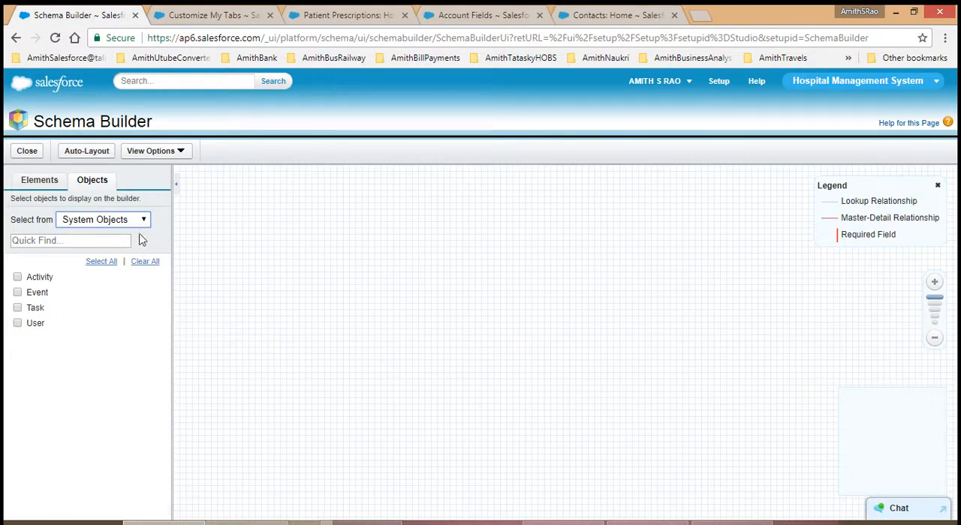
left_click(145, 219)
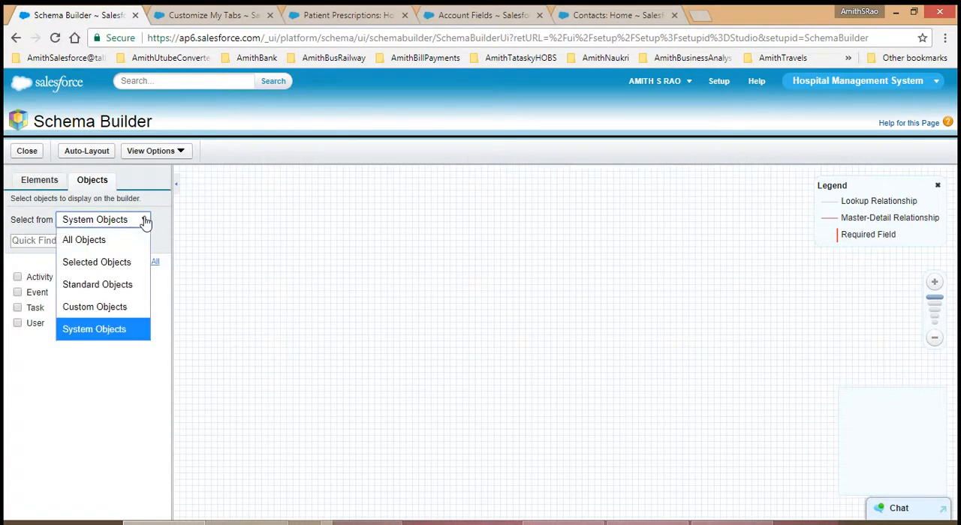
left_click(127, 240)
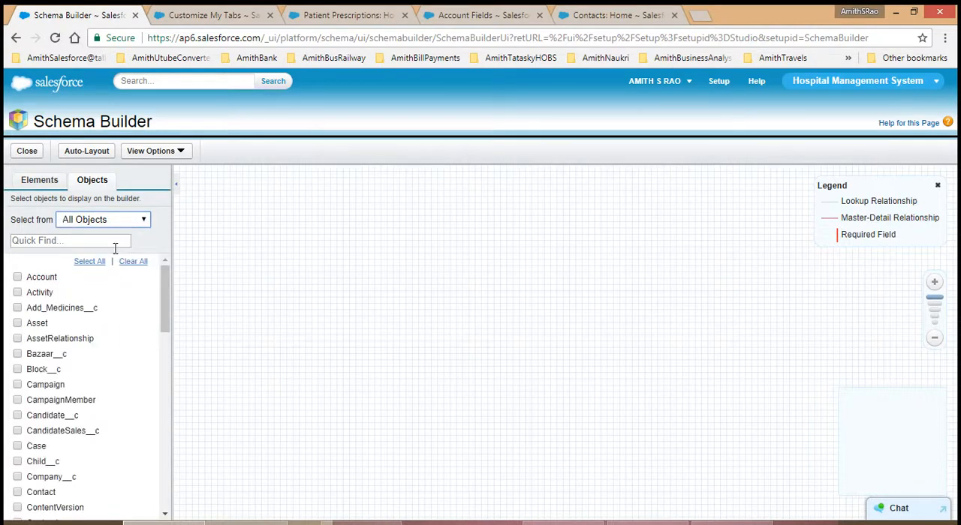
Step: Add a new custom object to the schema canvas with IMI as both its label and plural label
left_click(44, 180)
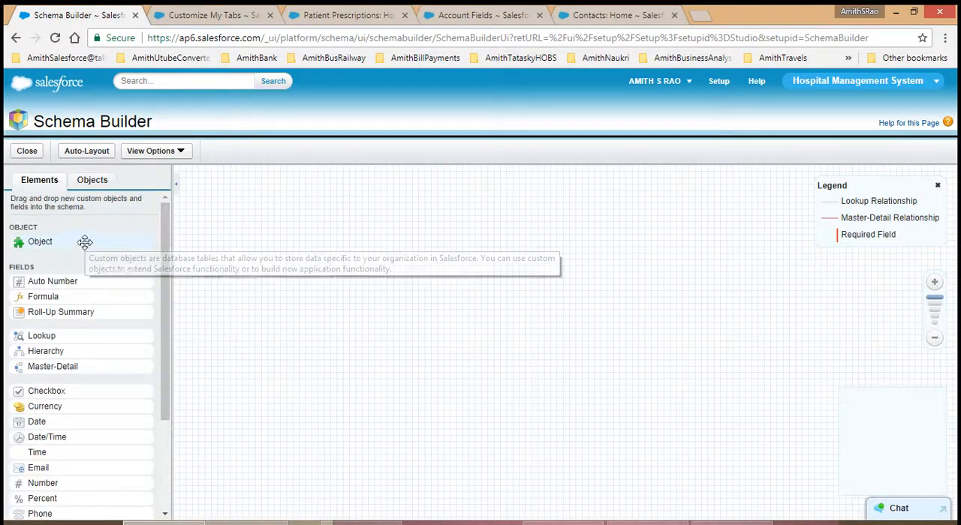
left_click_drag(85, 244, 461, 220)
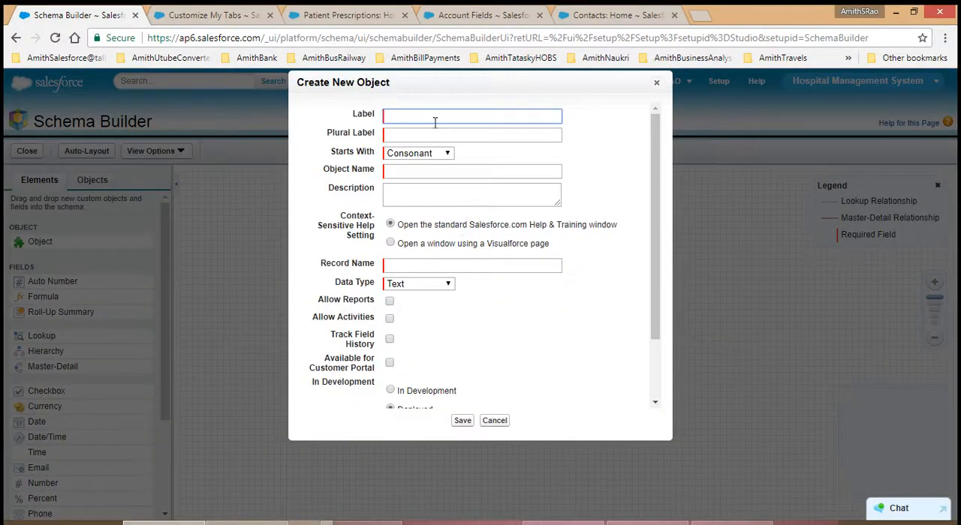
type("IMI")
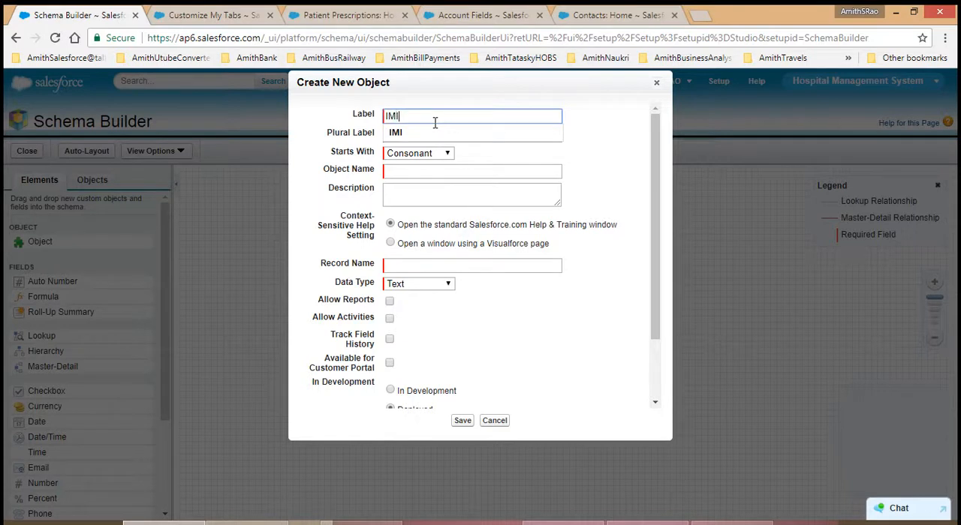
key("Return")
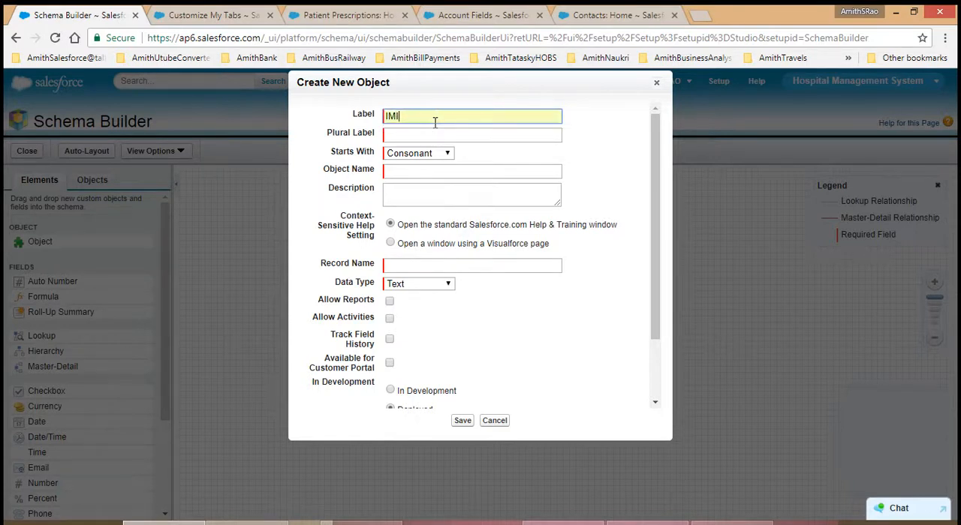
key("Tab")
type("IMI")
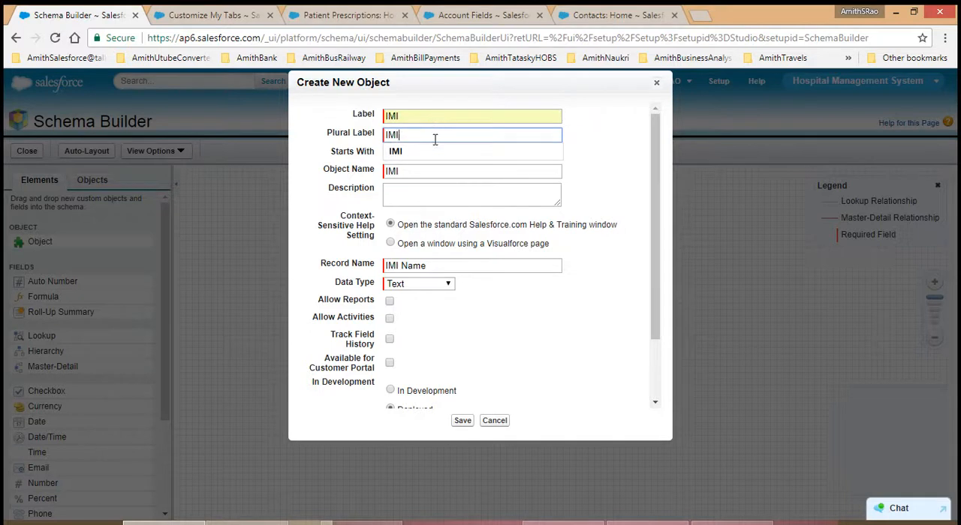
left_click(583, 161)
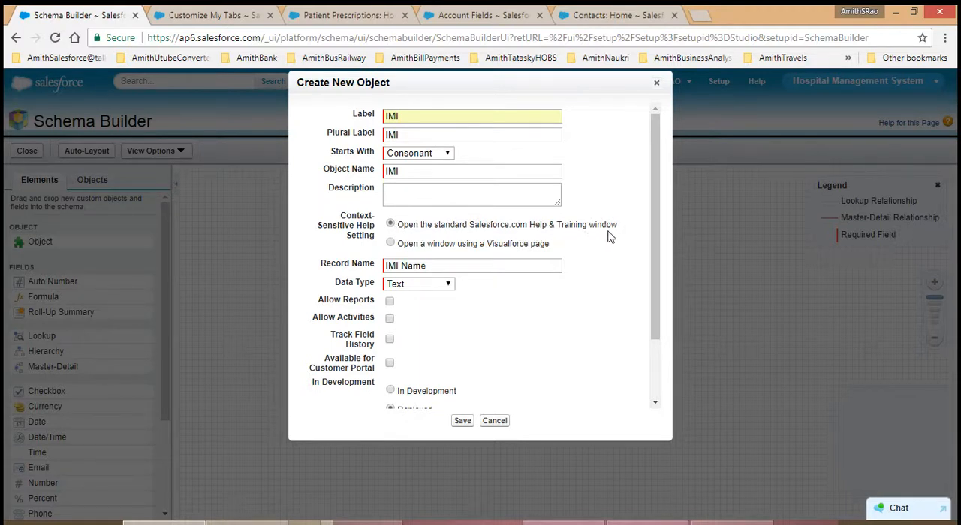
Step: Enable reports, activities, field history tracking and the Google Docs, Notes, and Attachments related list for the IMI object, and save it
left_click(458, 263)
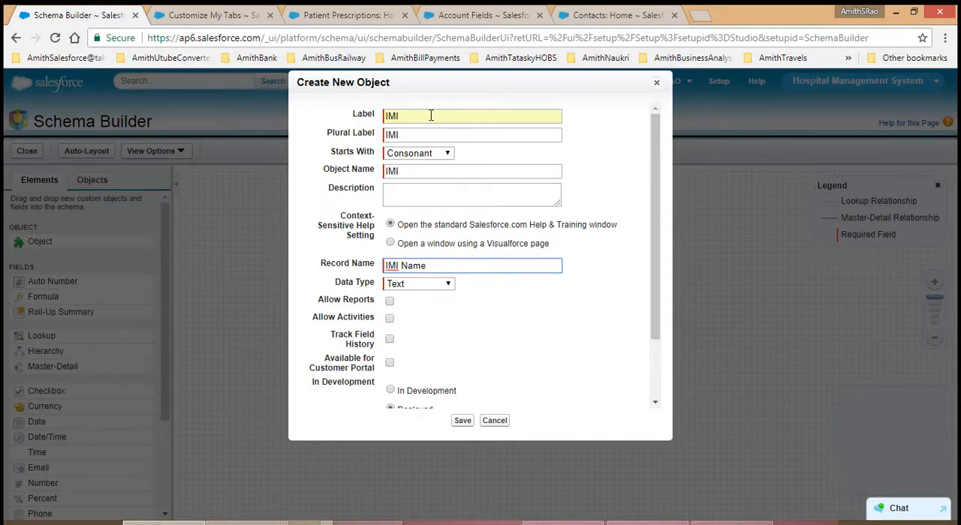
left_click(389, 301)
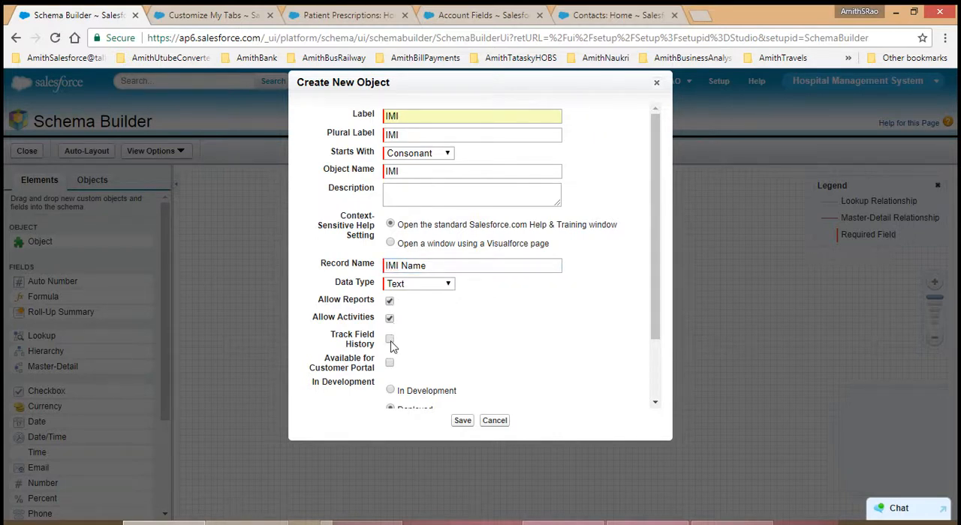
left_click(390, 340)
left_click_drag(653, 322, 660, 400)
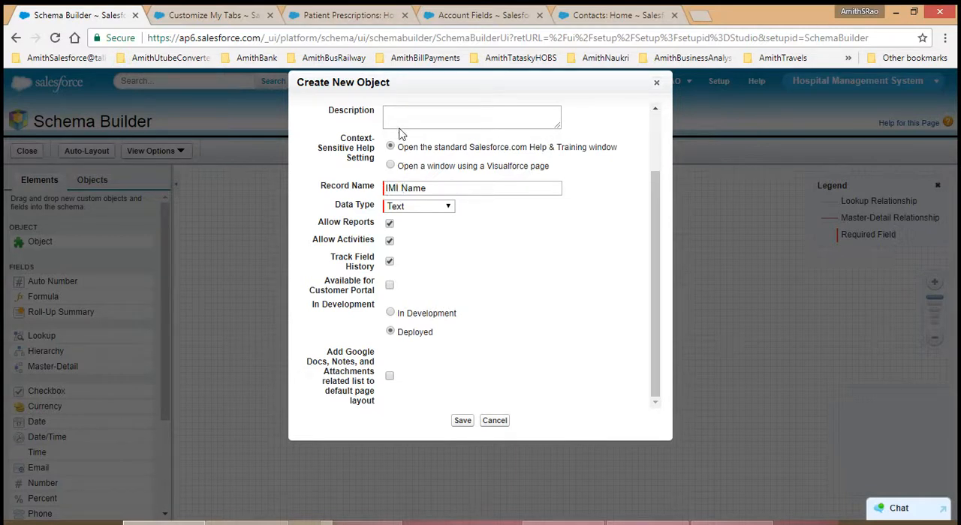
left_click(390, 378)
left_click(460, 420)
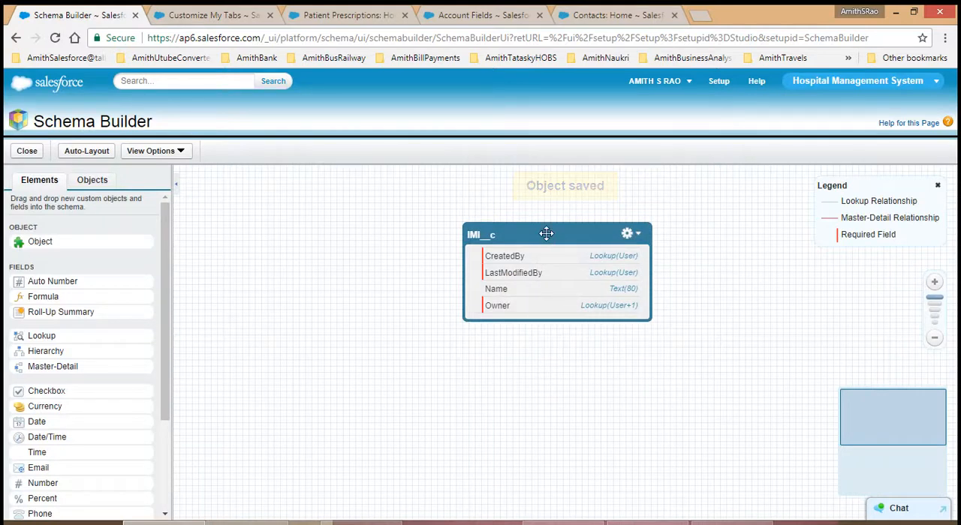
Step: Move the IMI object to the canvas's upper-left area and start an Auto Number field on it labelled IMI Number, named IMI_Number
left_click_drag(546, 233, 282, 190)
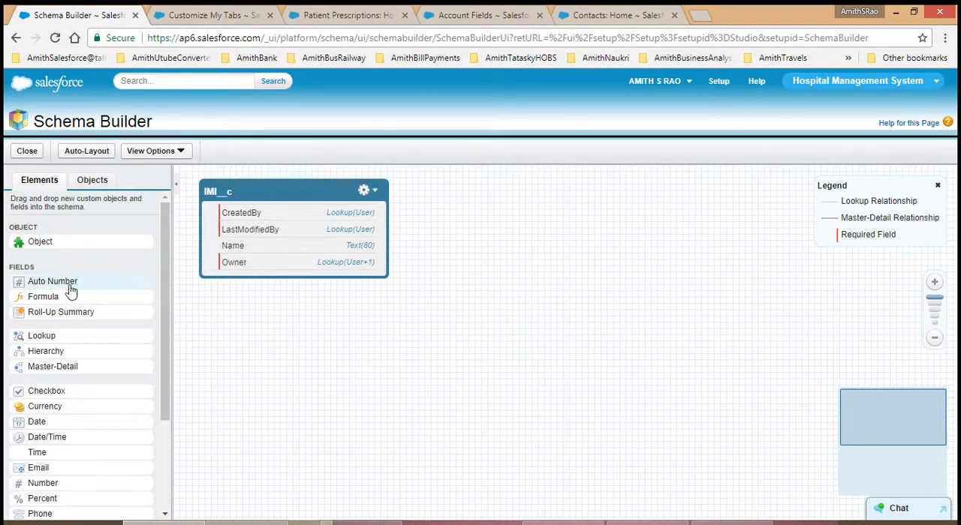
left_click_drag(69, 287, 275, 248)
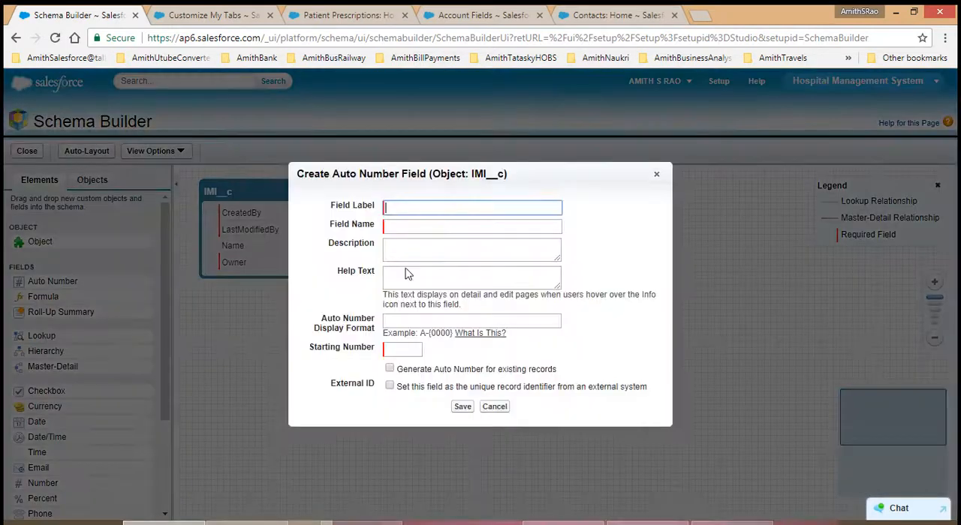
left_click(396, 208)
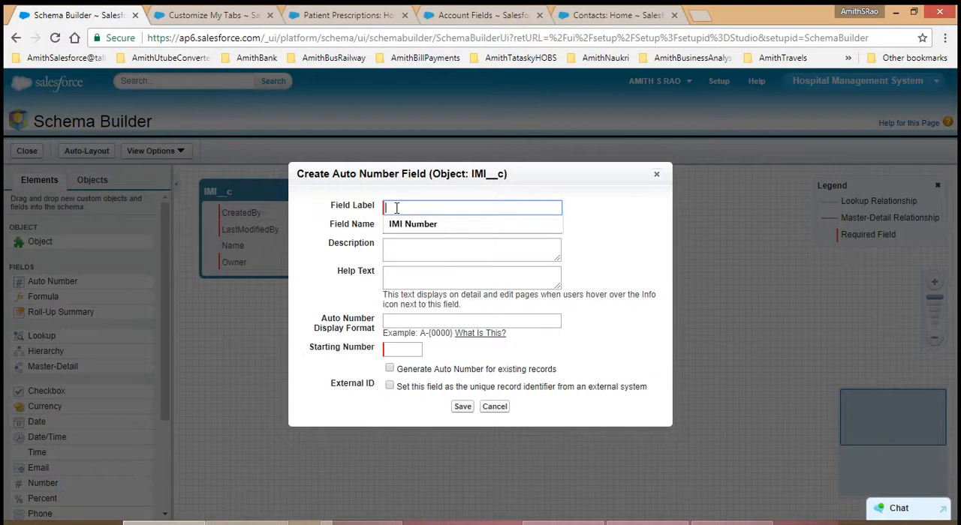
left_click(400, 226)
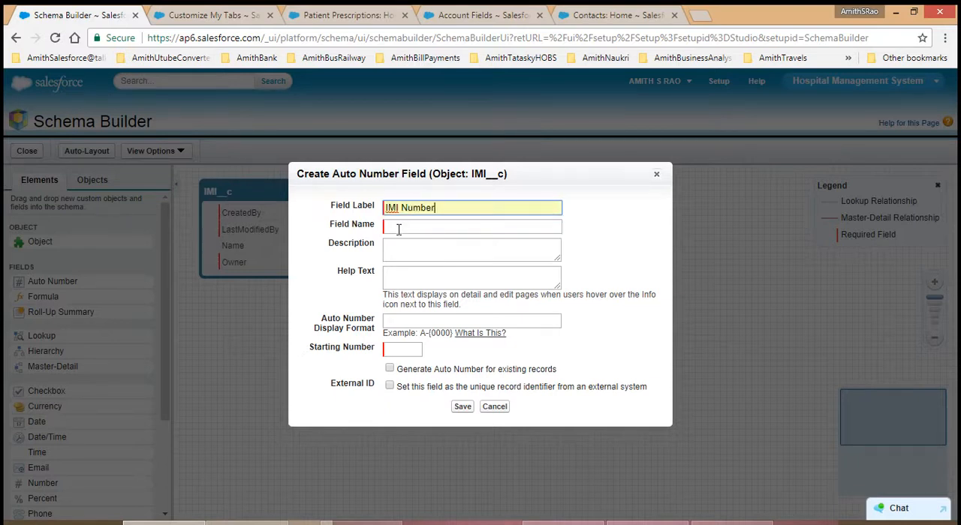
left_click(398, 229)
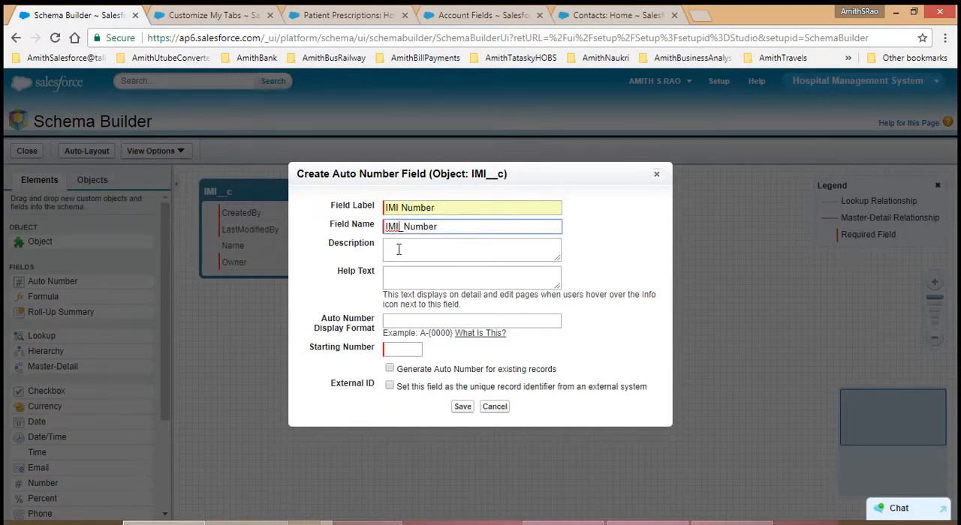
left_click(400, 251)
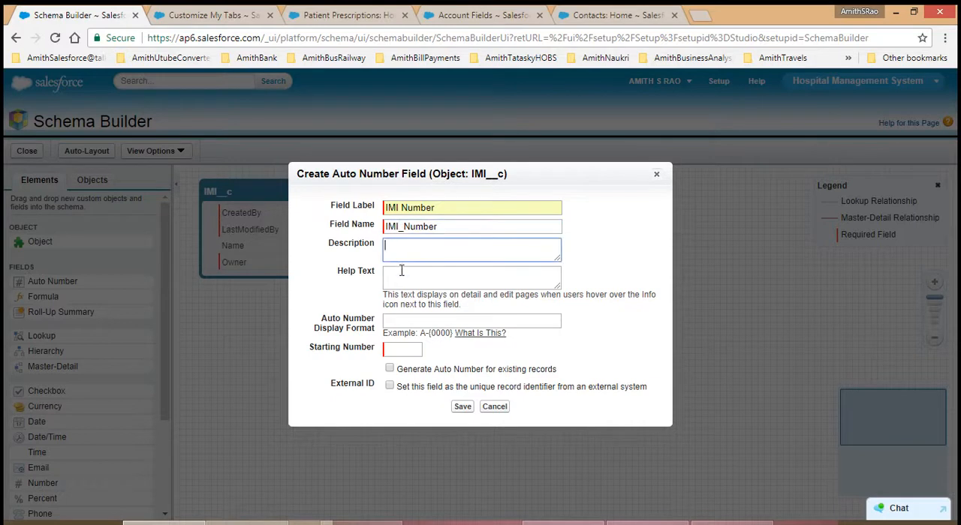
left_click(401, 272)
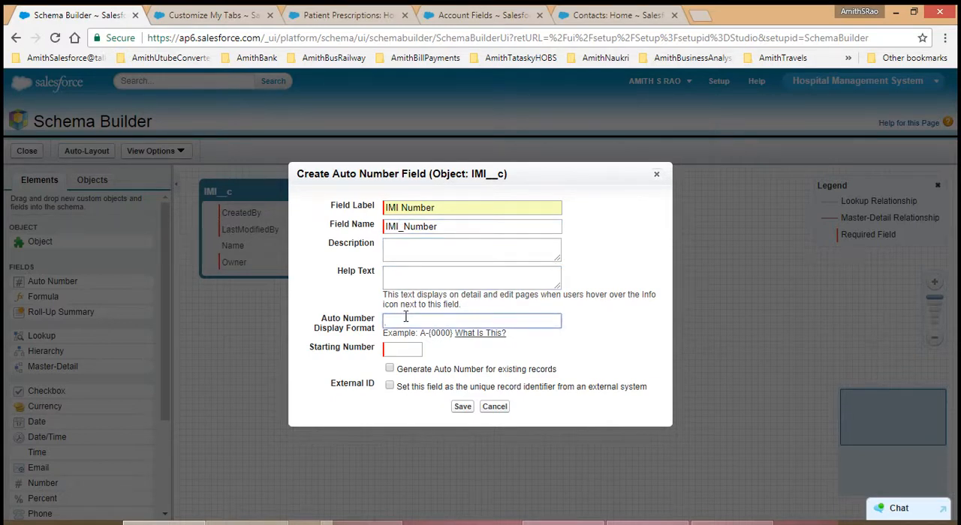
Step: Set the auto number display format to IMI-{0000} and the starting number to 1, and save the field
type("IMI-{0000")
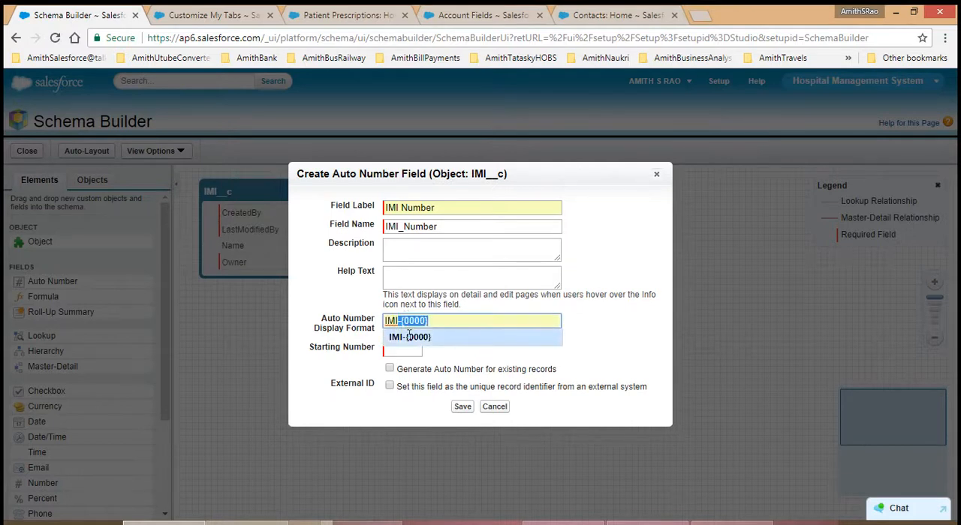
left_click(410, 338)
left_click(409, 348)
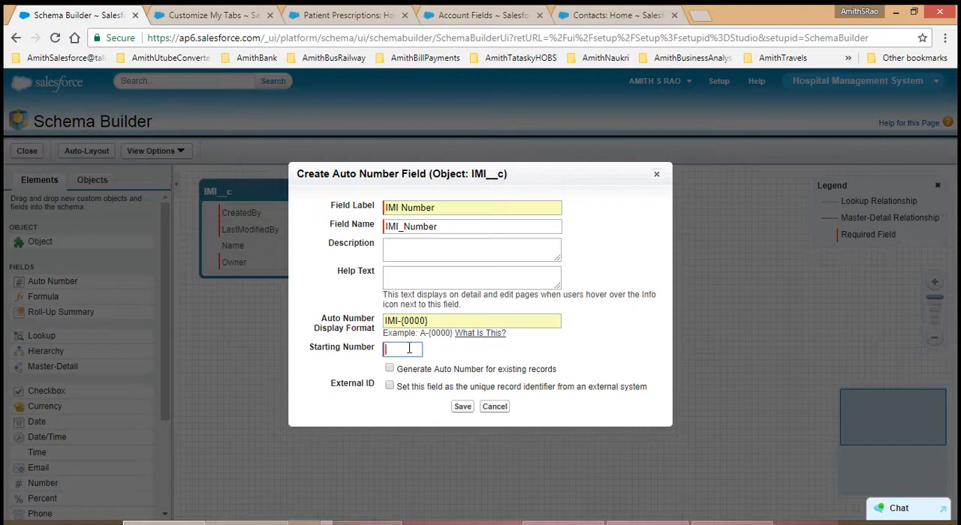
type("1")
left_click(398, 365)
left_click(463, 408)
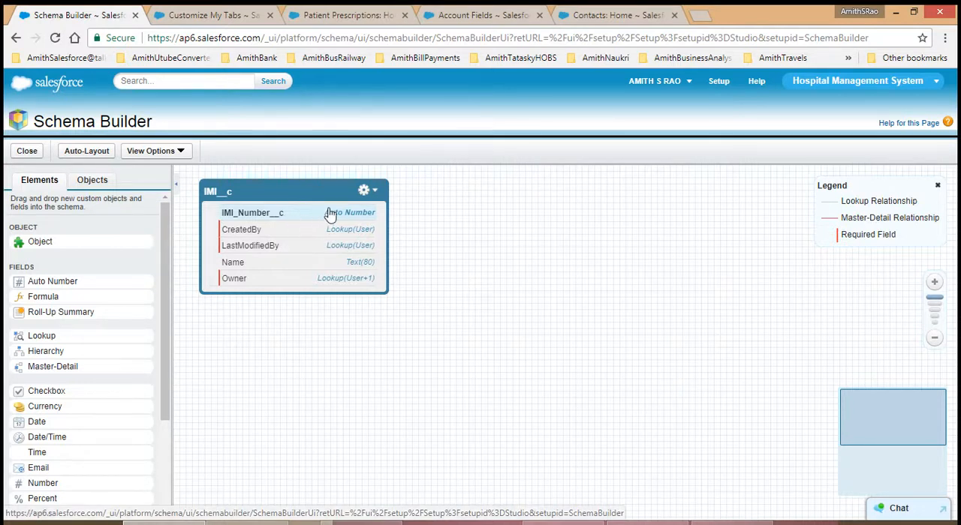
Step: View the IMI object's editable properties and close them without changes
left_click(376, 192)
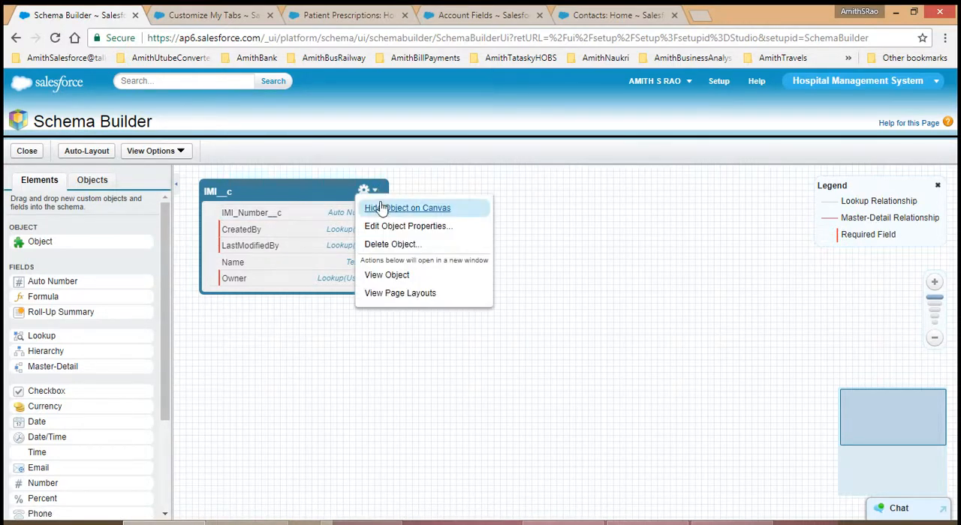
left_click(389, 232)
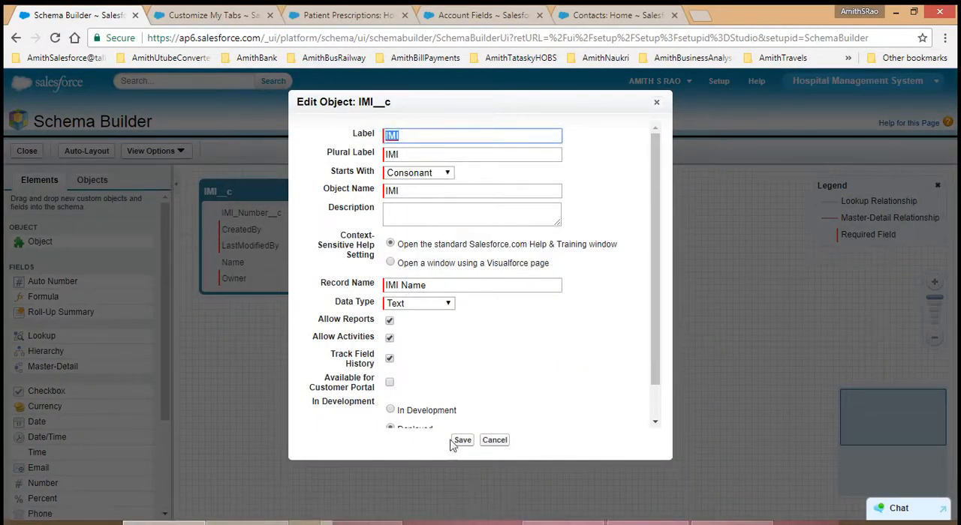
left_click(495, 440)
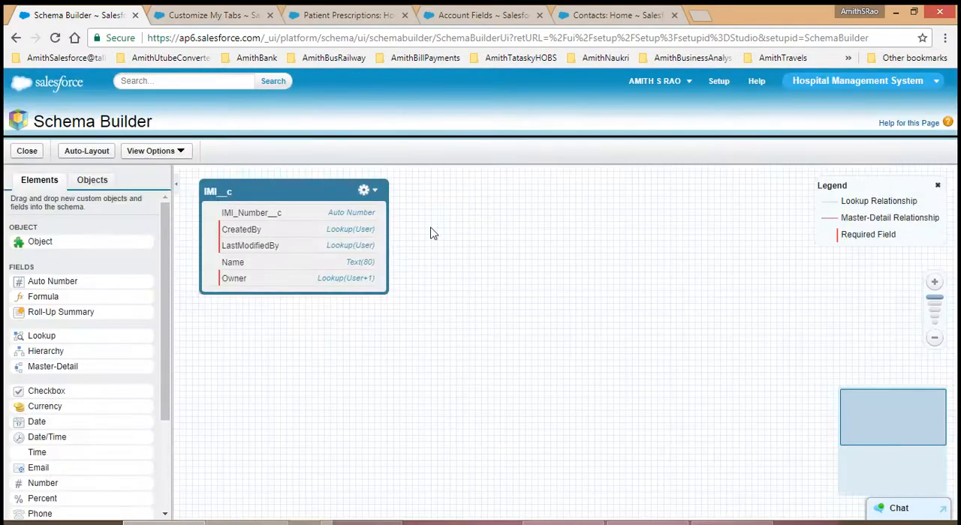
Step: Deselect IMI__c in the list of all objects to remove it from the canvas, and select it again
left_click(374, 191)
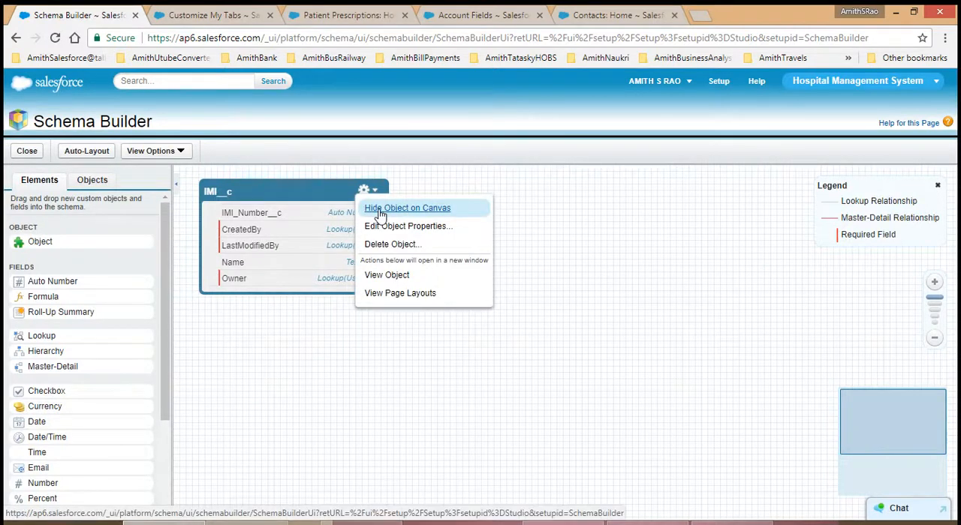
left_click(96, 184)
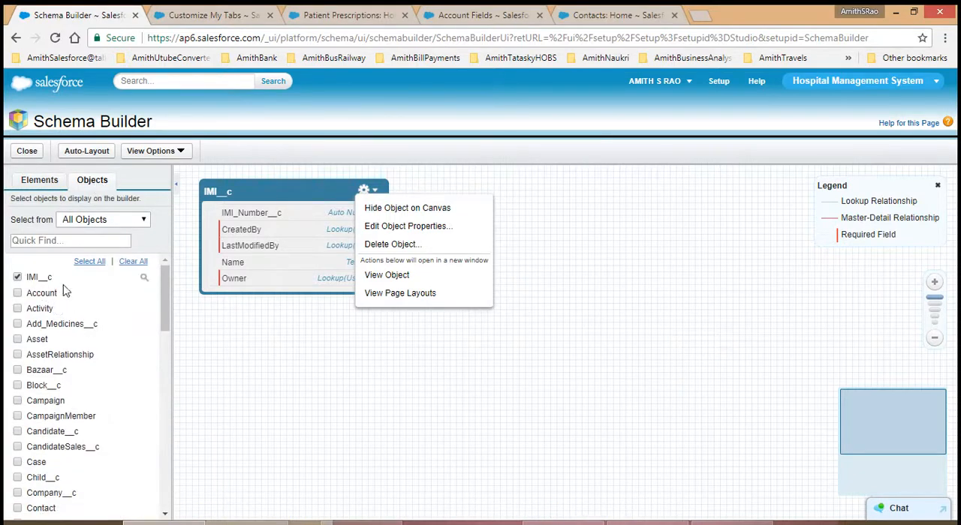
left_click(251, 345)
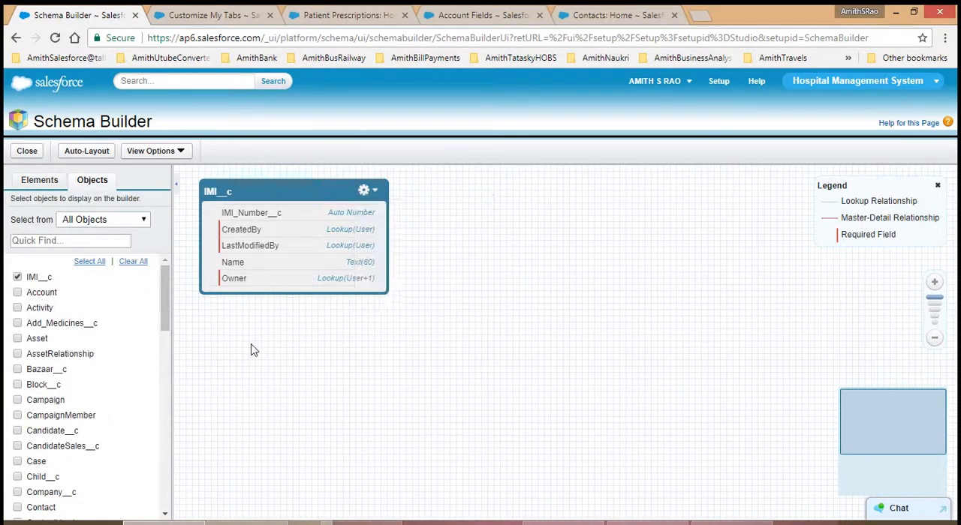
left_click(18, 278)
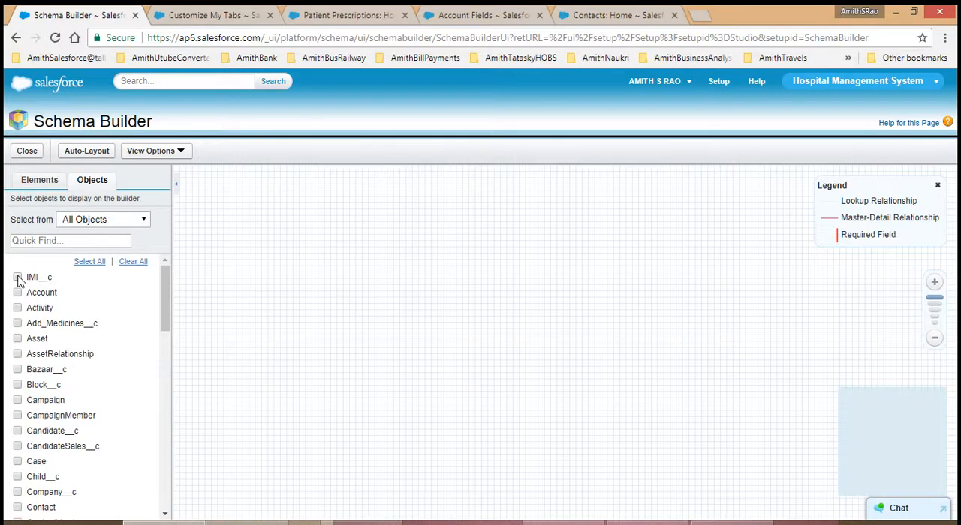
left_click(18, 277)
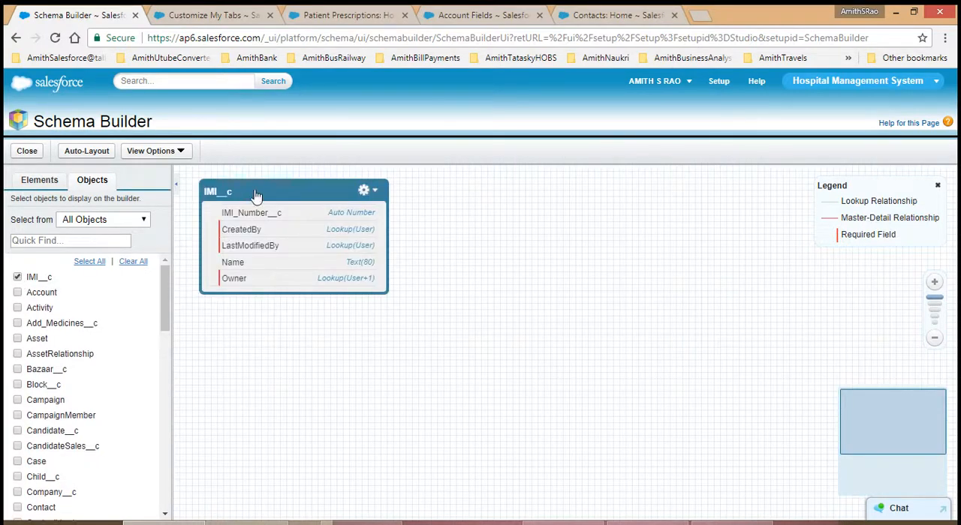
Step: Hide the IMI object with its own Hide Object on Canvas command, and restore it from the object list
left_click(375, 191)
left_click(388, 210)
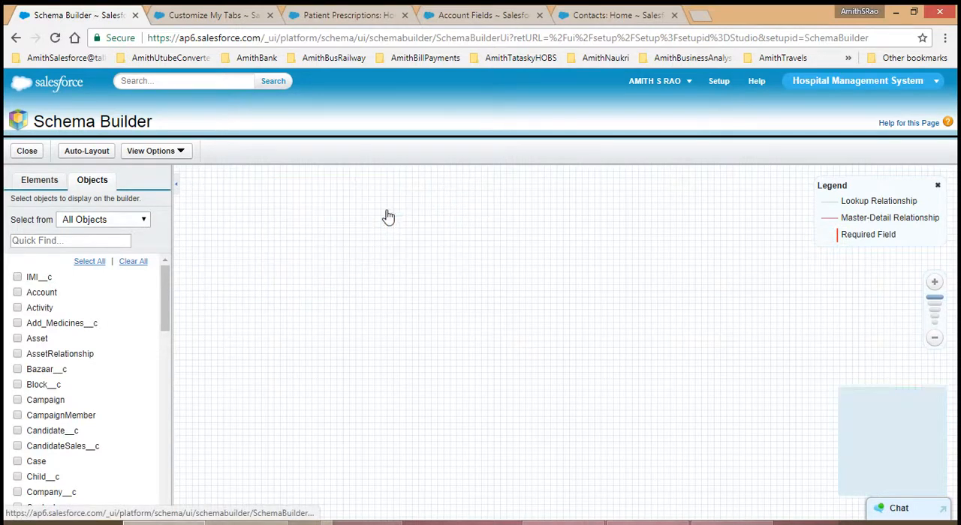
left_click(16, 277)
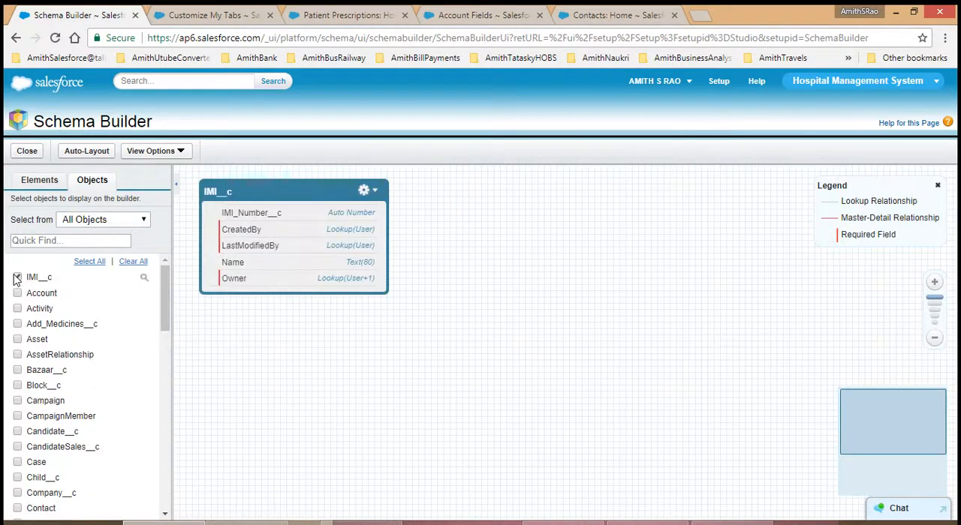
Step: Open the IMI object's definition page in a new window and review its details, standard fields and custom fields
left_click(375, 192)
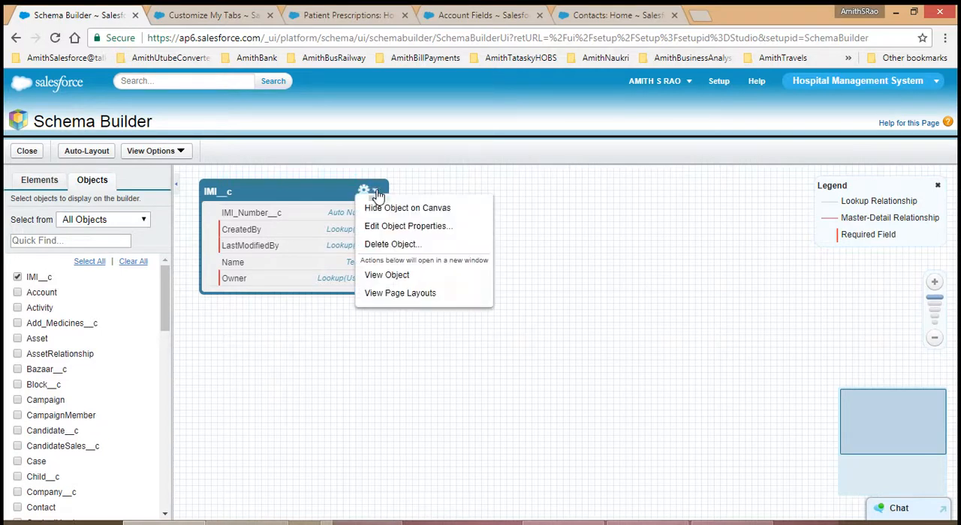
left_click(389, 277)
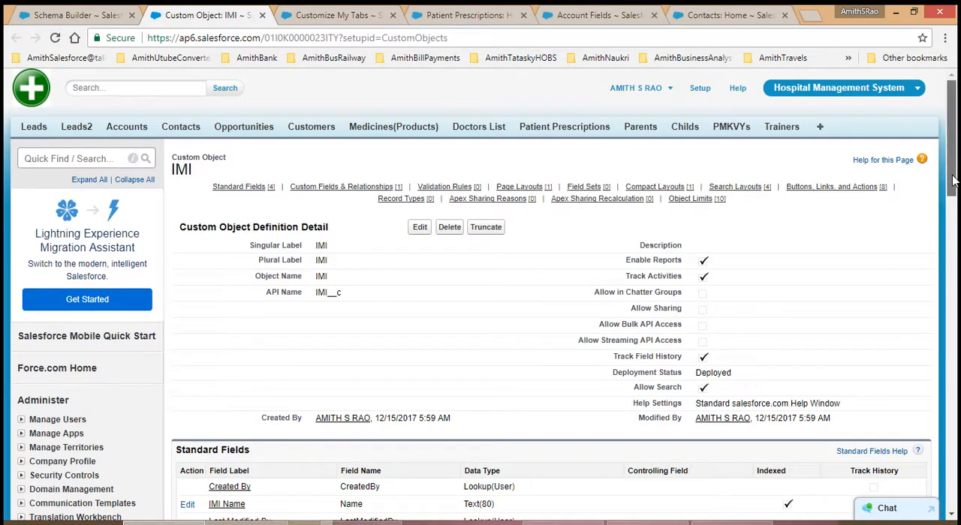
left_click_drag(952, 180, 953, 242)
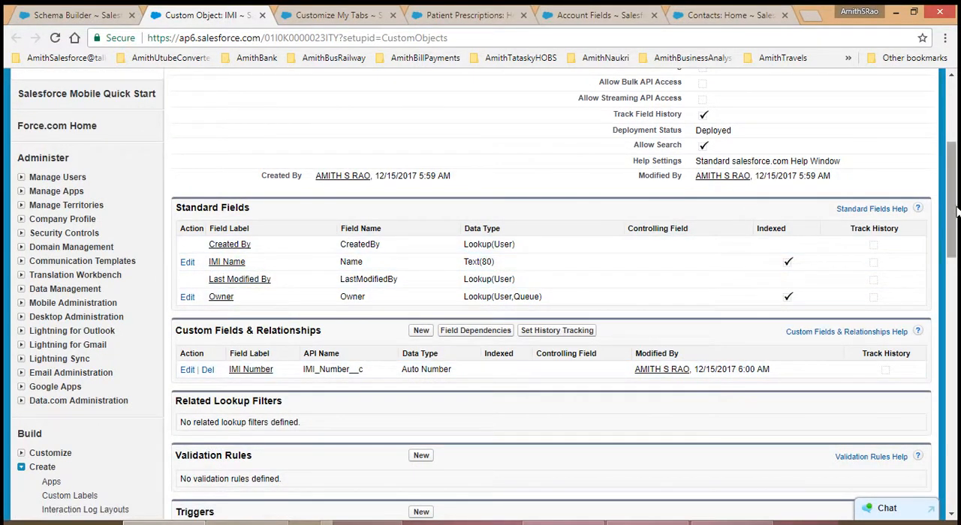
left_click_drag(955, 216, 956, 144)
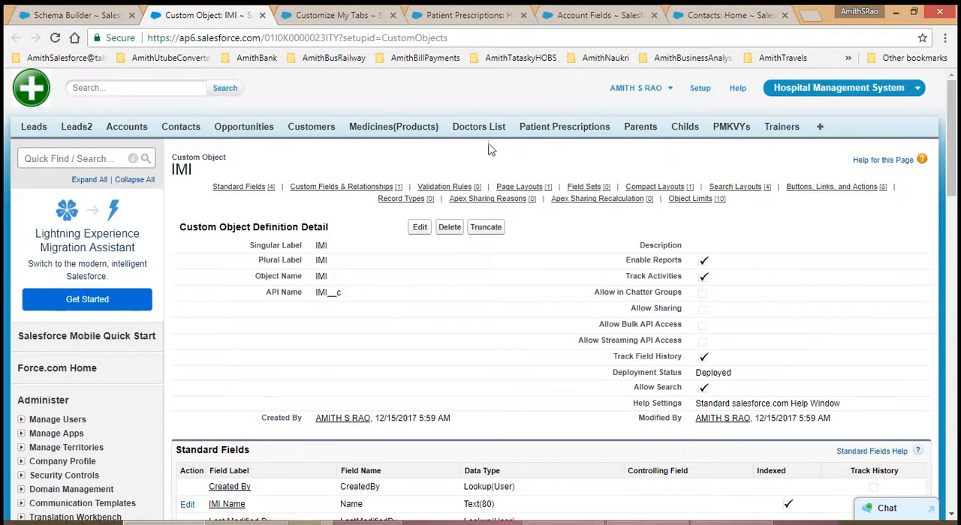
Step: Open the All Tabs page and check its whole list for an IMI tab
left_click(820, 128)
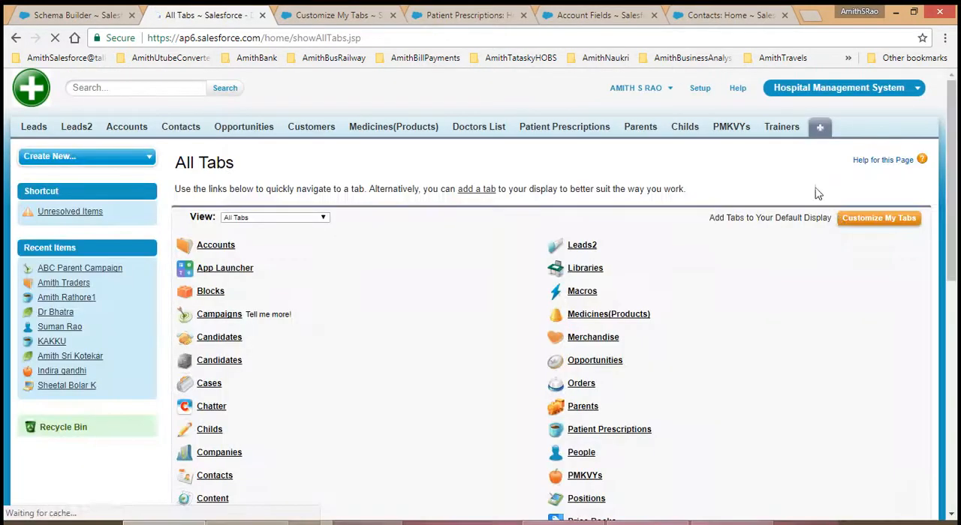
left_click_drag(950, 186, 956, 400)
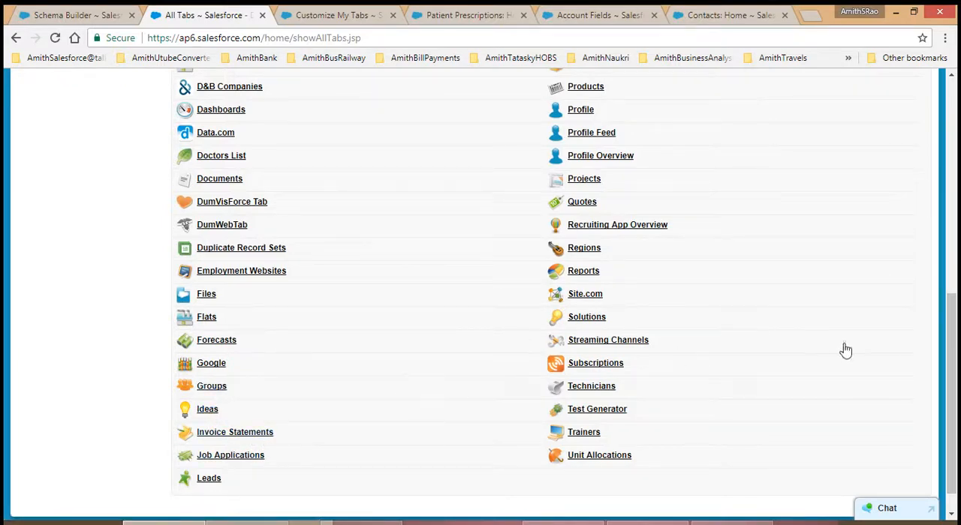
left_click_drag(955, 356, 955, 120)
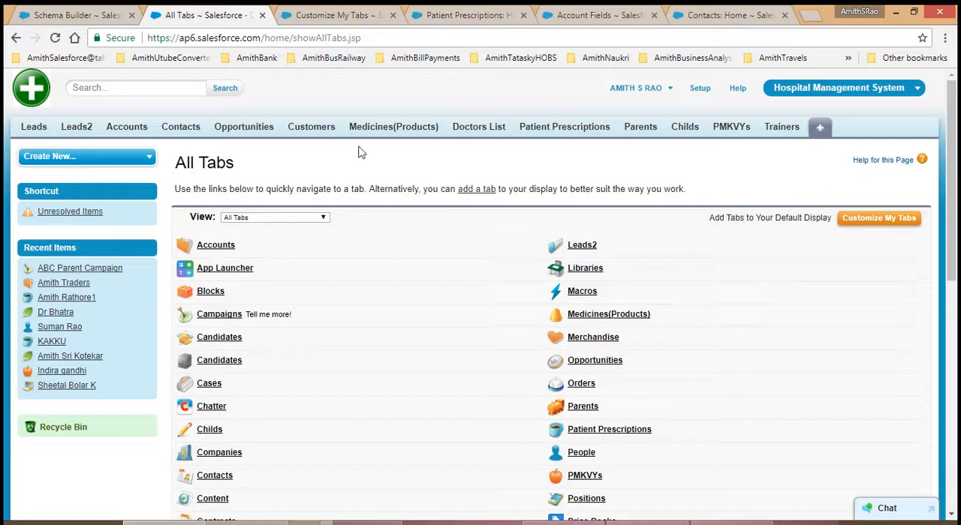
Step: From the Customize My Tabs page, go to Setup, find Tabs under Create, and review the existing Custom Object Tabs
left_click(341, 16)
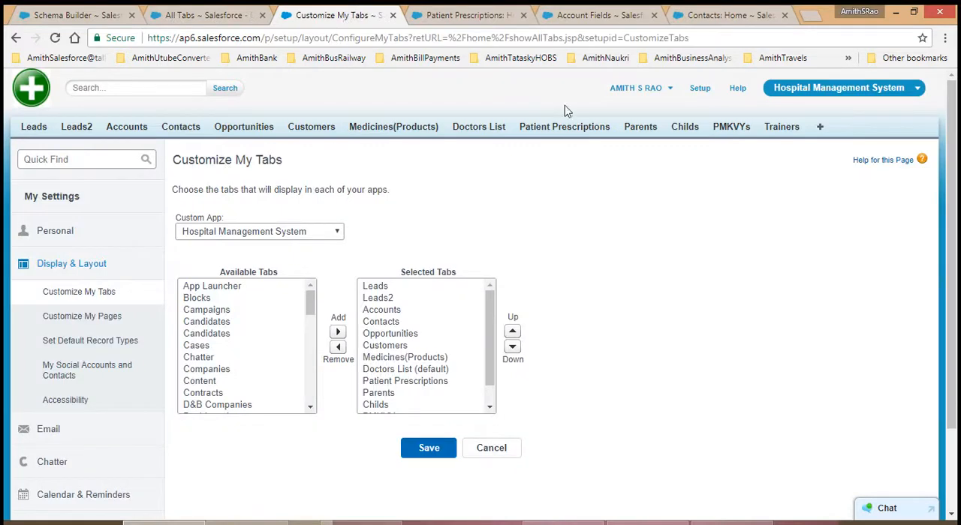
left_click(701, 93)
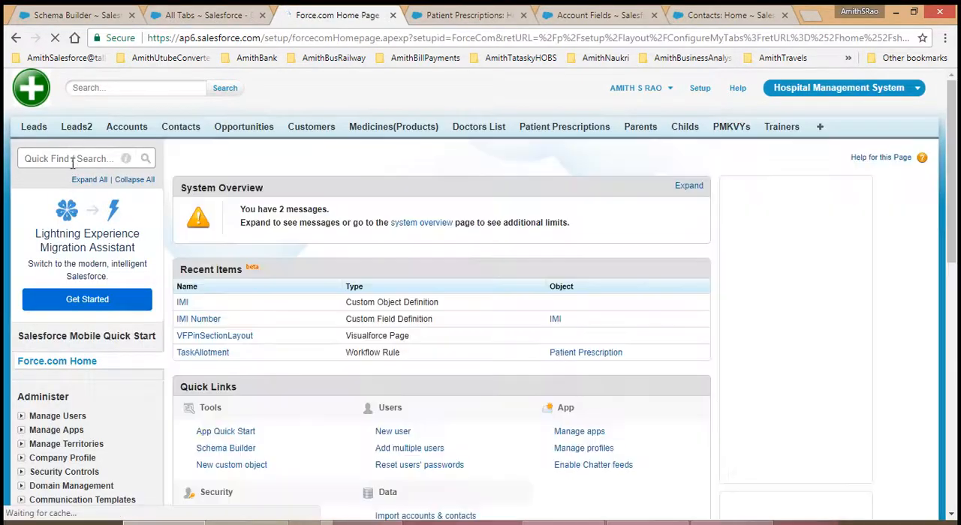
left_click(72, 161)
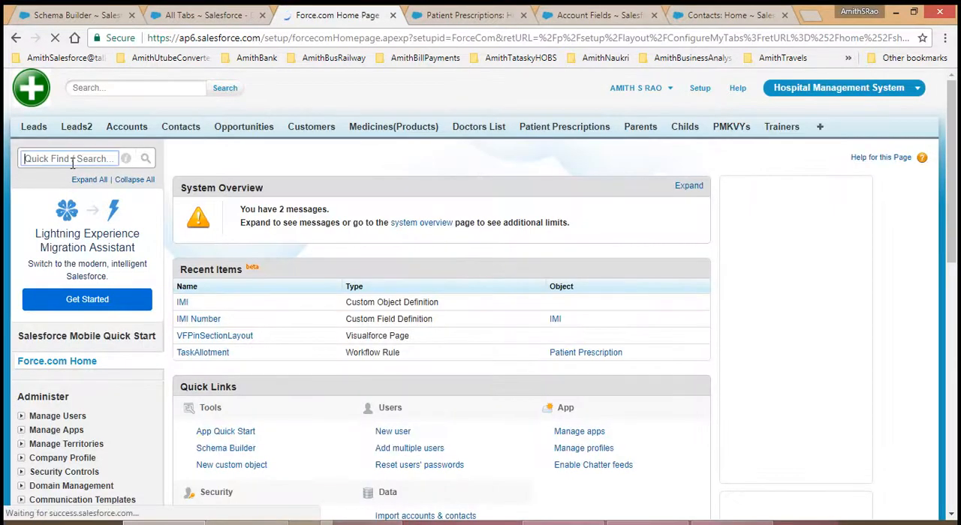
type("Tabs")
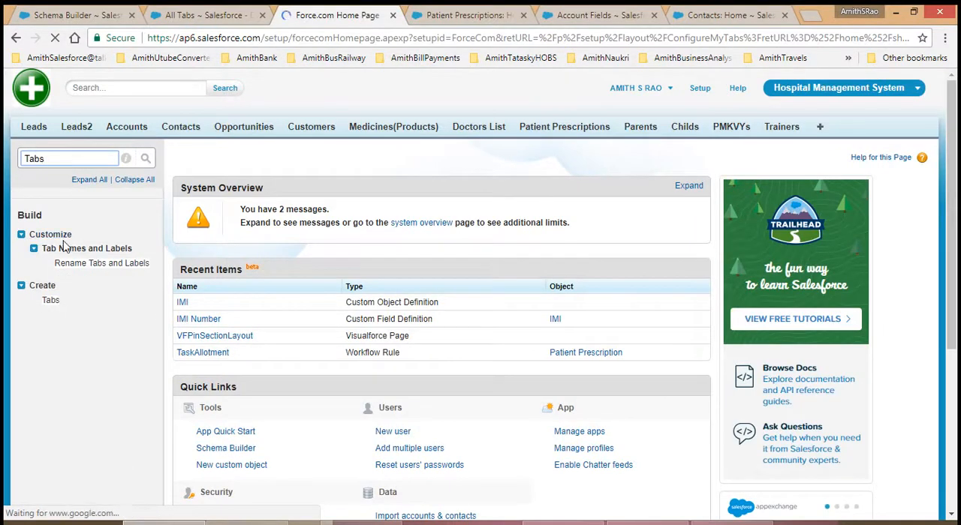
left_click(50, 301)
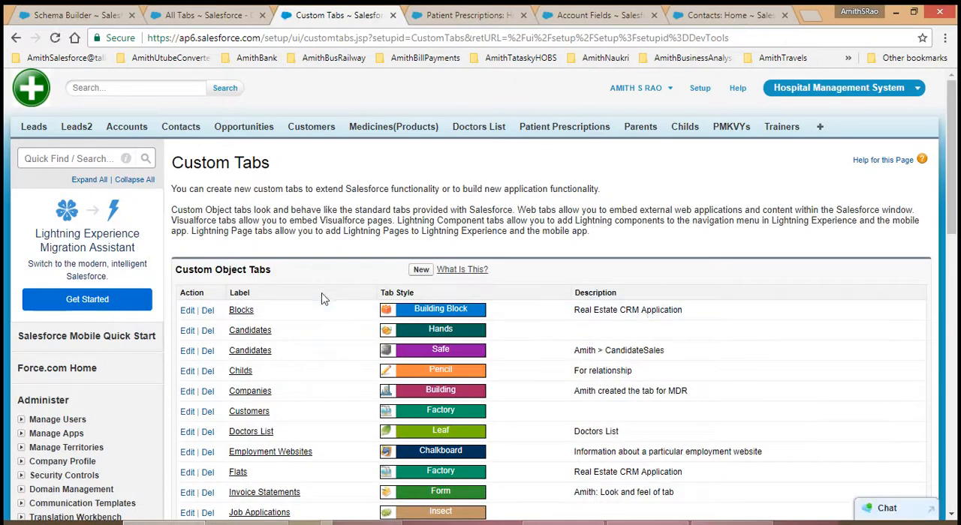
scroll(693, 242, "down", 4)
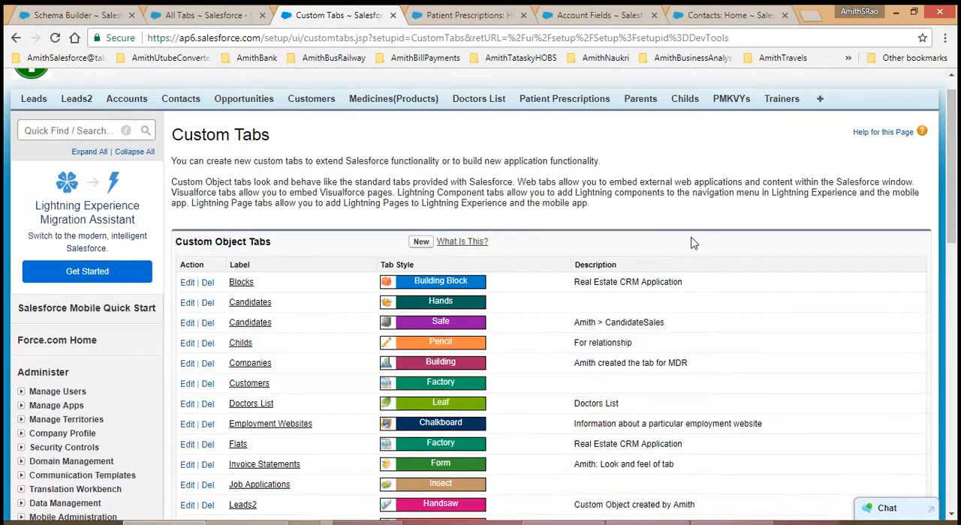
scroll(693, 243, "down", 2)
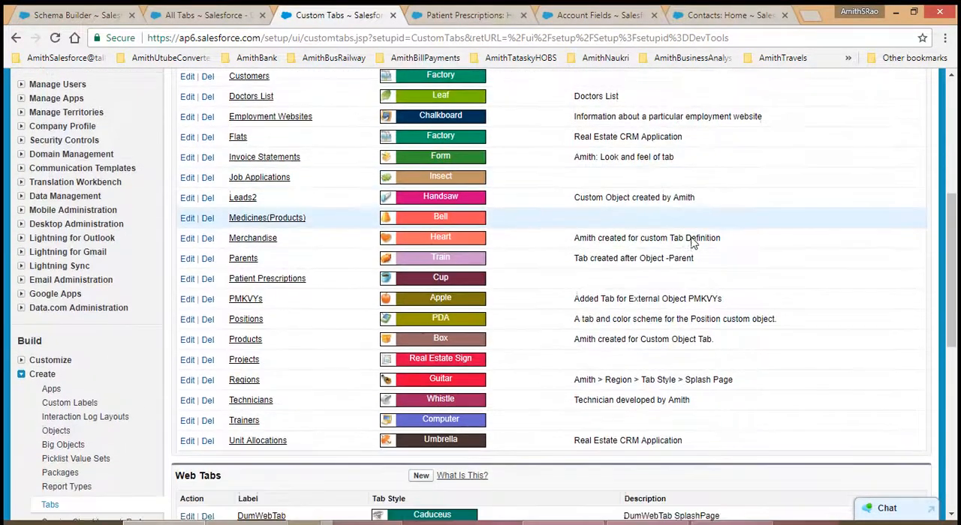
scroll(692, 240, "up", 1)
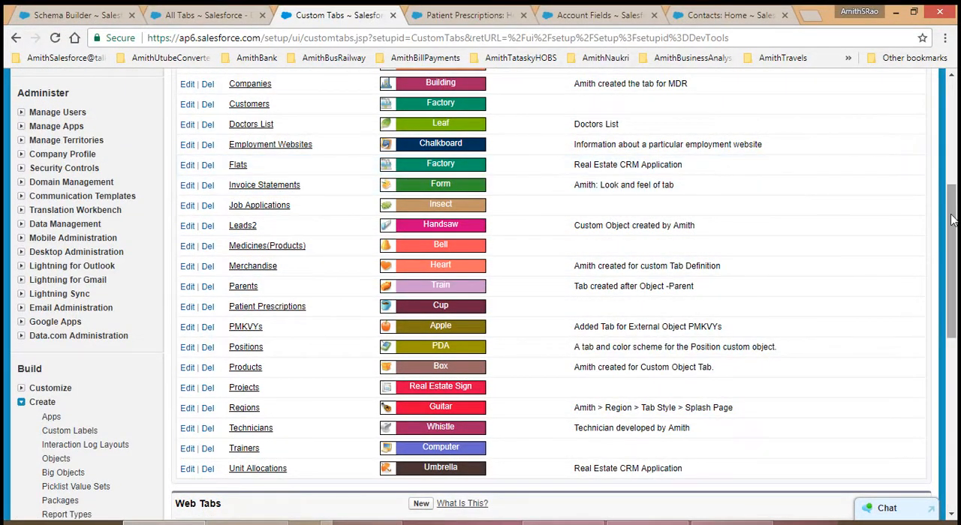
Step: Start a new custom object tab, choosing the IMI object and the Heart tab style
left_click_drag(952, 219, 951, 112)
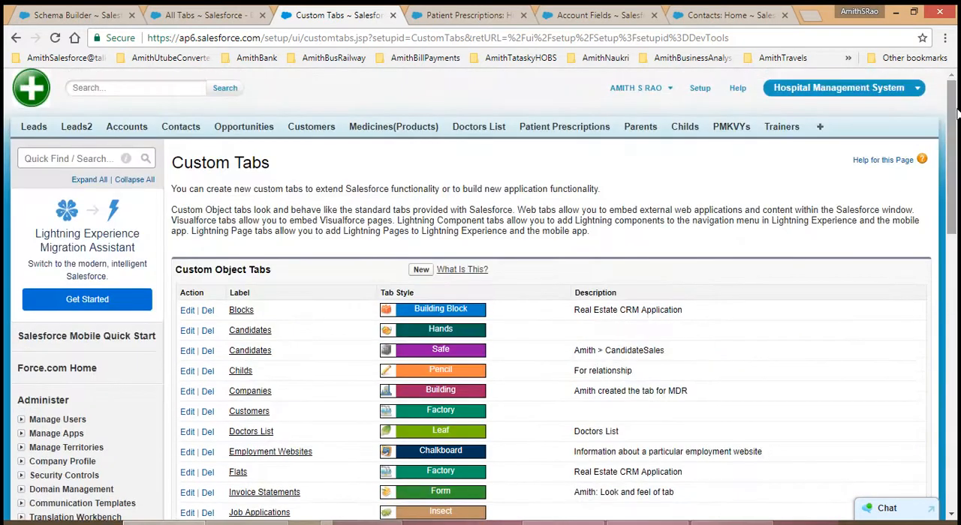
left_click(426, 272)
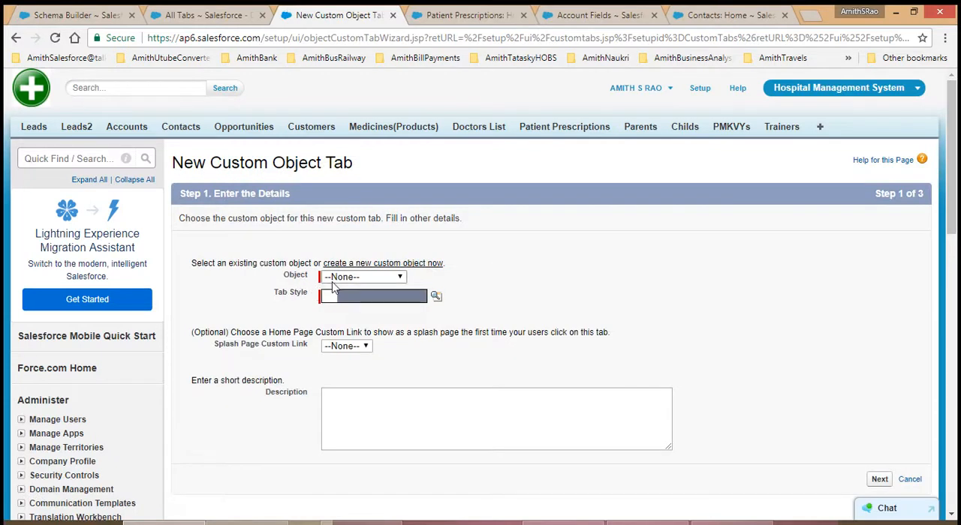
left_click(333, 281)
left_click(338, 385)
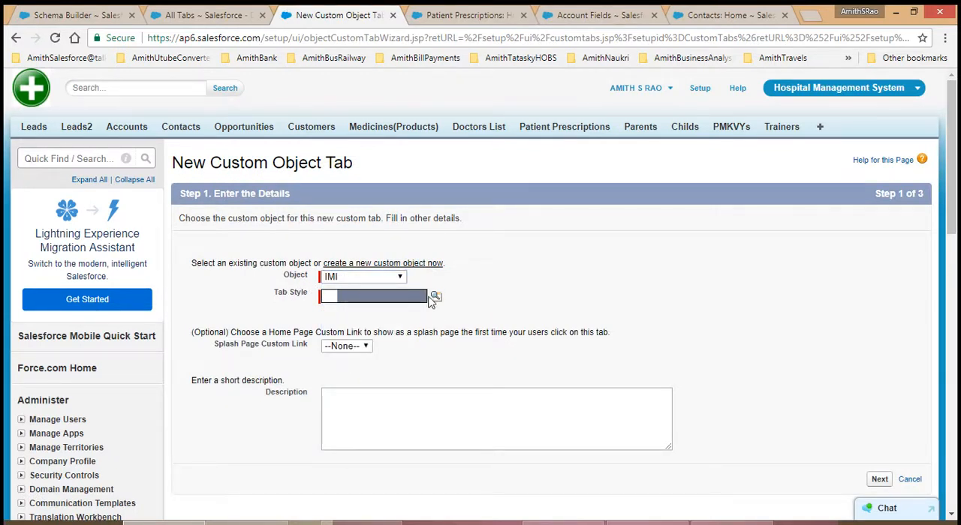
left_click(399, 301)
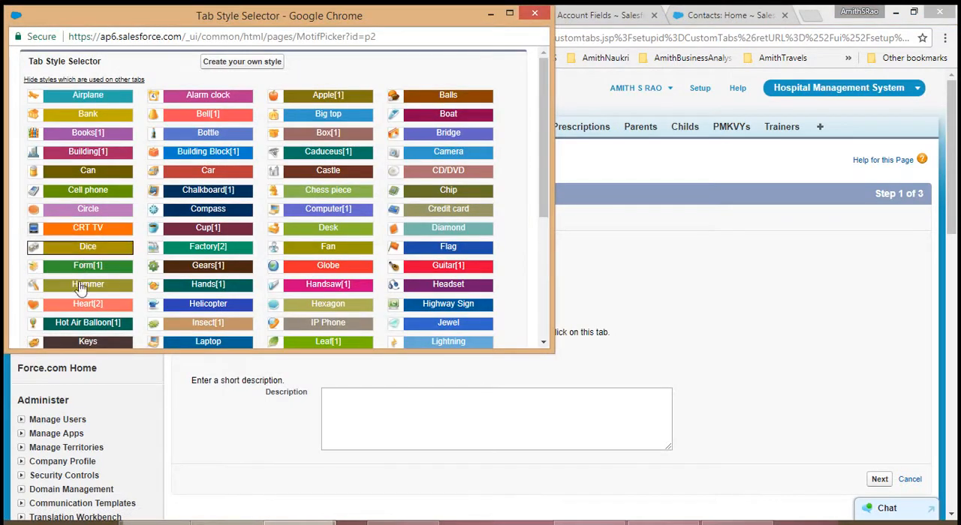
left_click(81, 303)
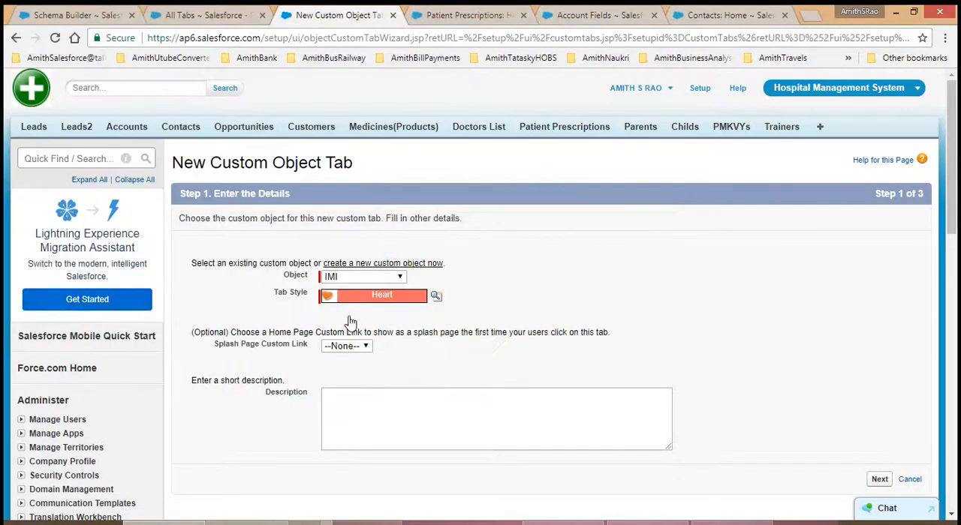
Step: Leave the splash page custom link at None, enter the description "Tab IMI SB", and continue to the profile settings
left_click(356, 345)
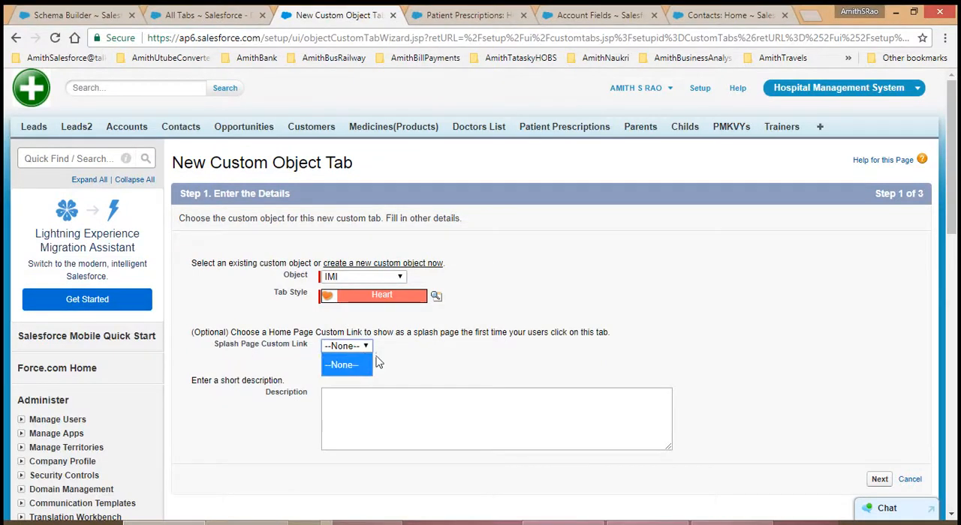
left_click(414, 353)
left_click(362, 424)
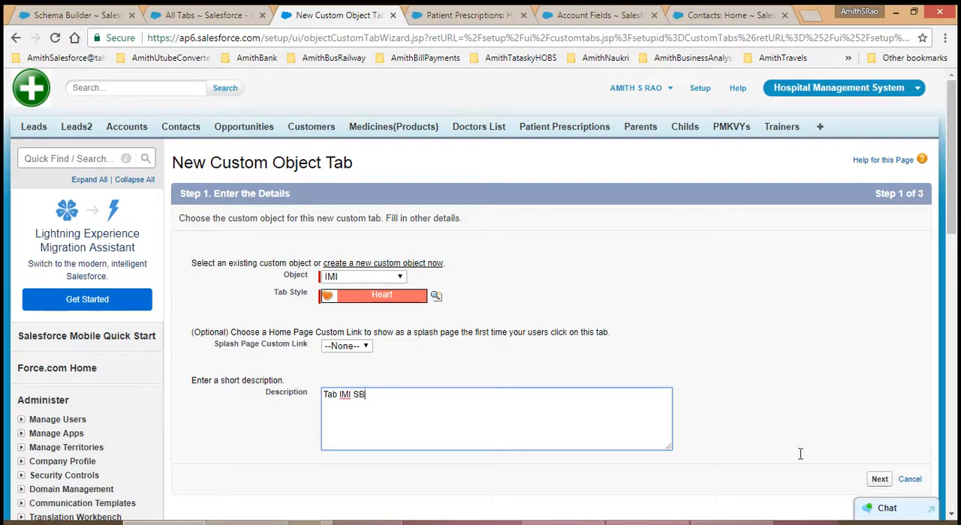
left_click(883, 482)
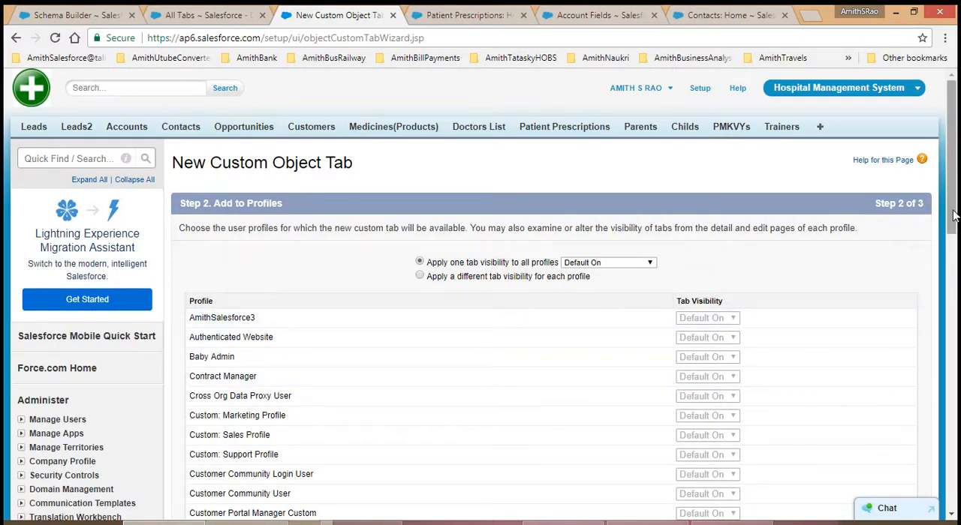
Step: Keep the tab visibility Default On for all profiles, include the tab in every custom app, and save it
left_click_drag(953, 211, 956, 439)
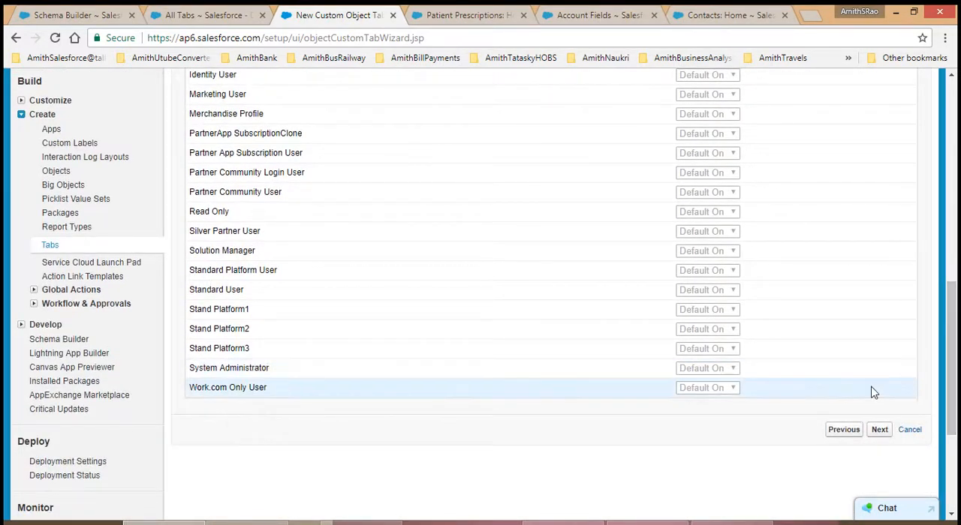
left_click_drag(951, 404, 955, 271)
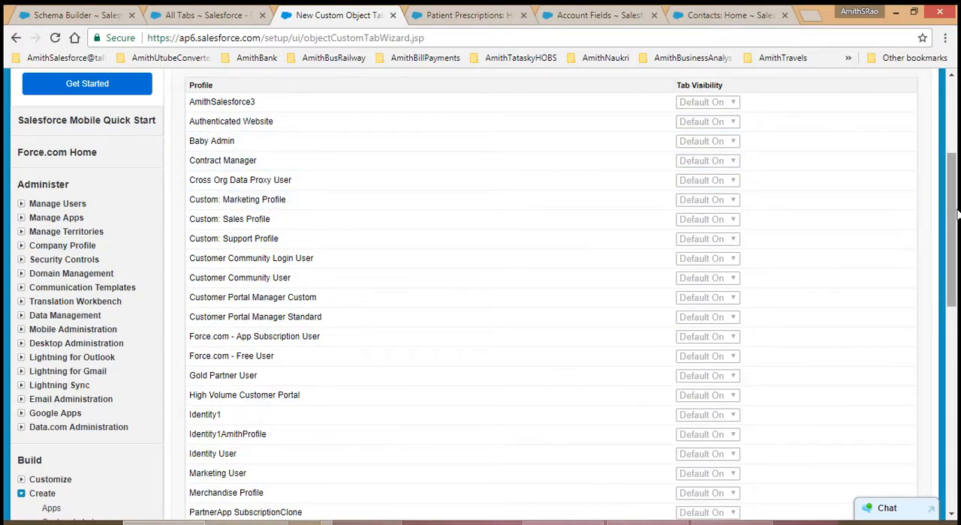
left_click_drag(956, 217, 957, 338)
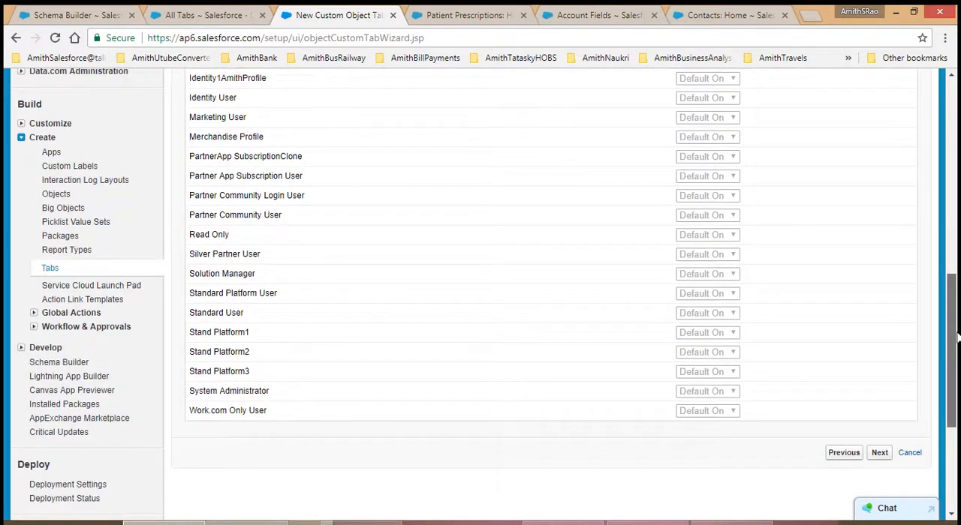
left_click(880, 454)
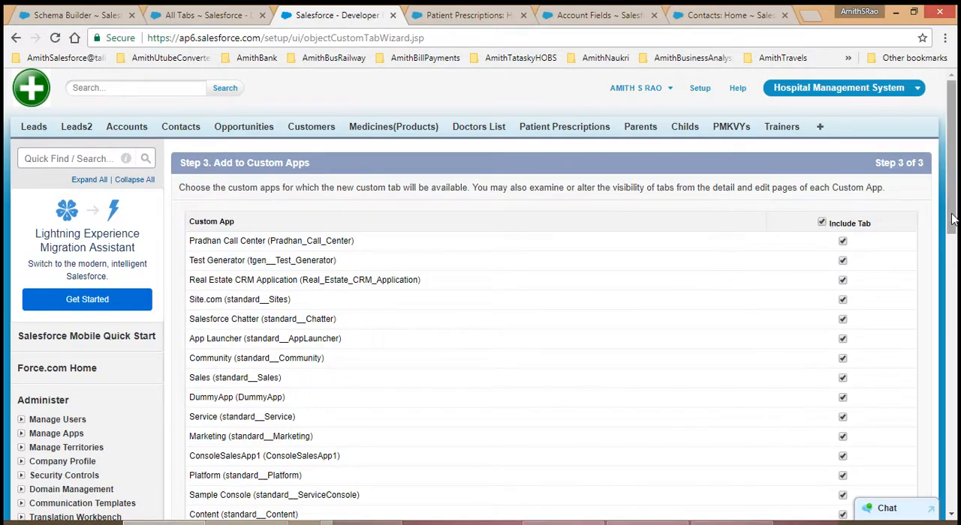
left_click_drag(953, 220, 957, 362)
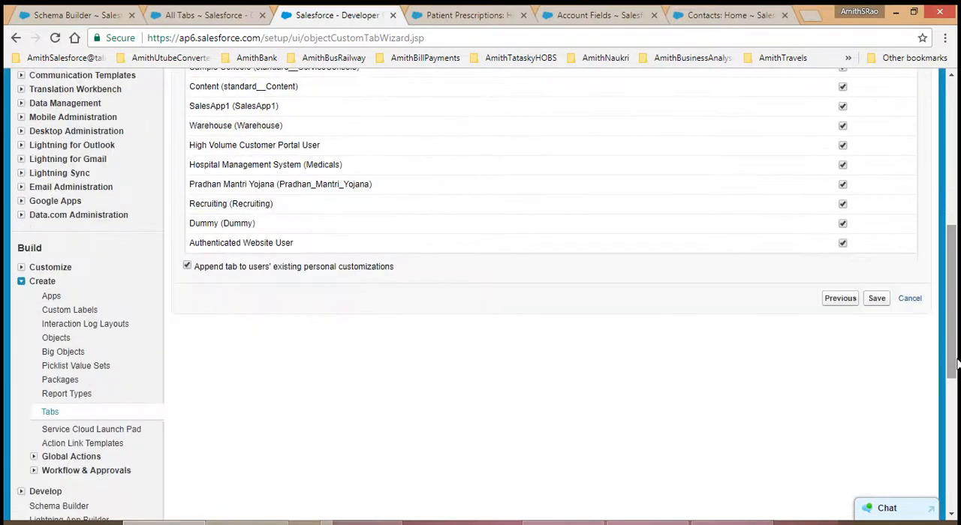
left_click(878, 299)
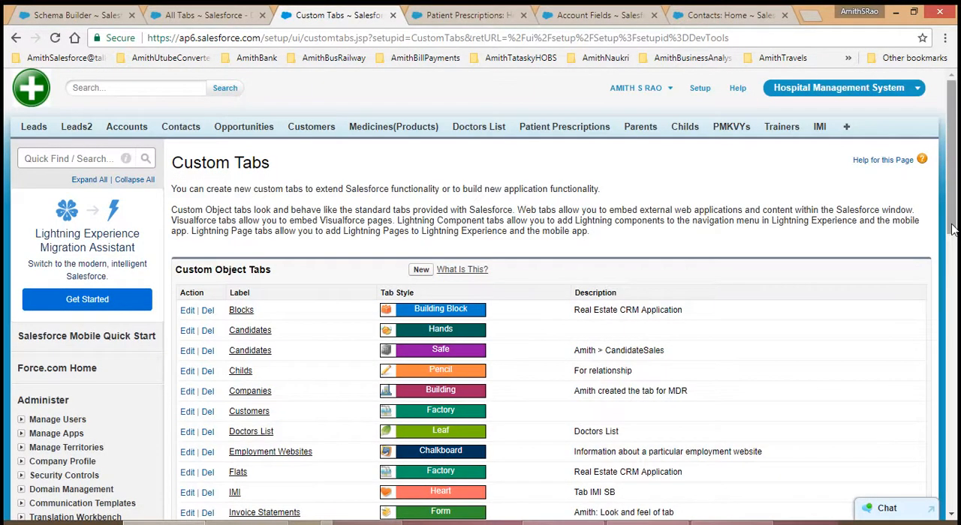
Step: Check the IMI entry among the Custom Object Tabs and open the IMI tab's home page
left_click_drag(951, 229, 954, 267)
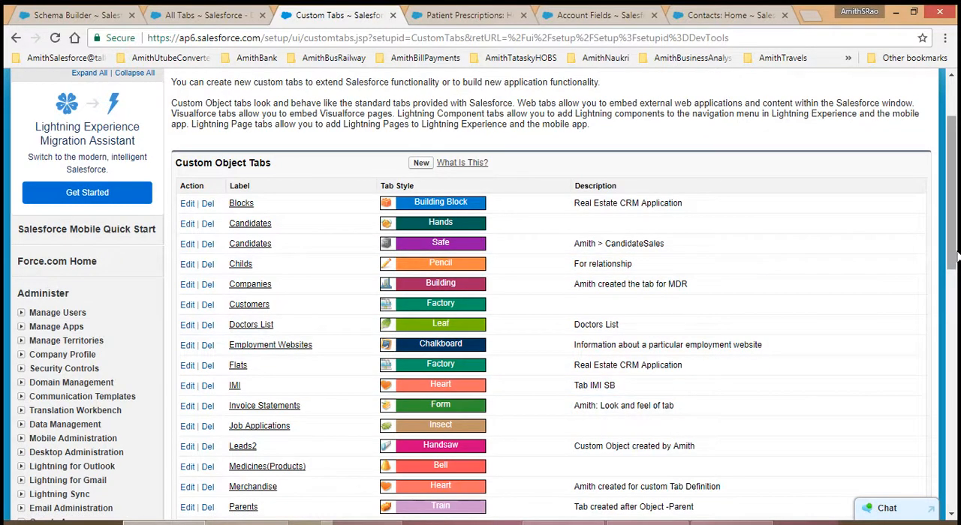
left_click_drag(956, 257, 956, 221)
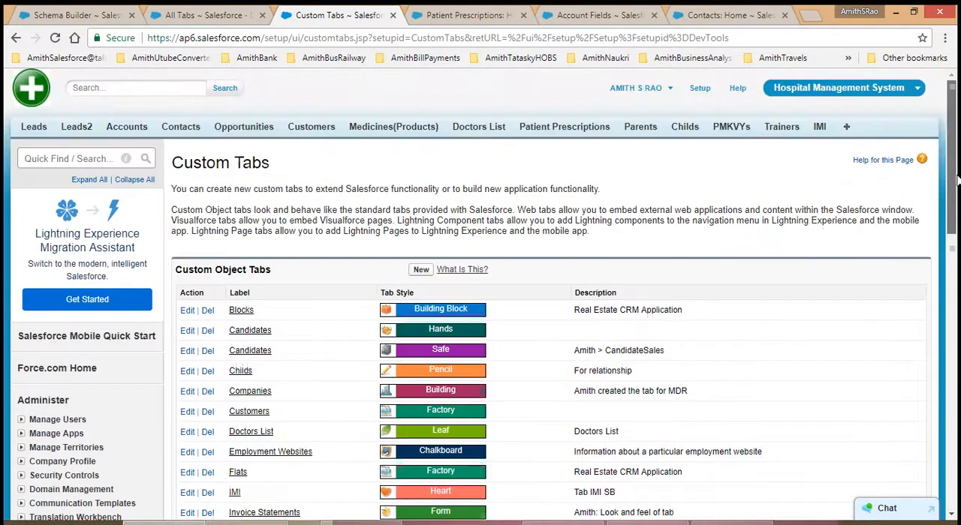
left_click(820, 129)
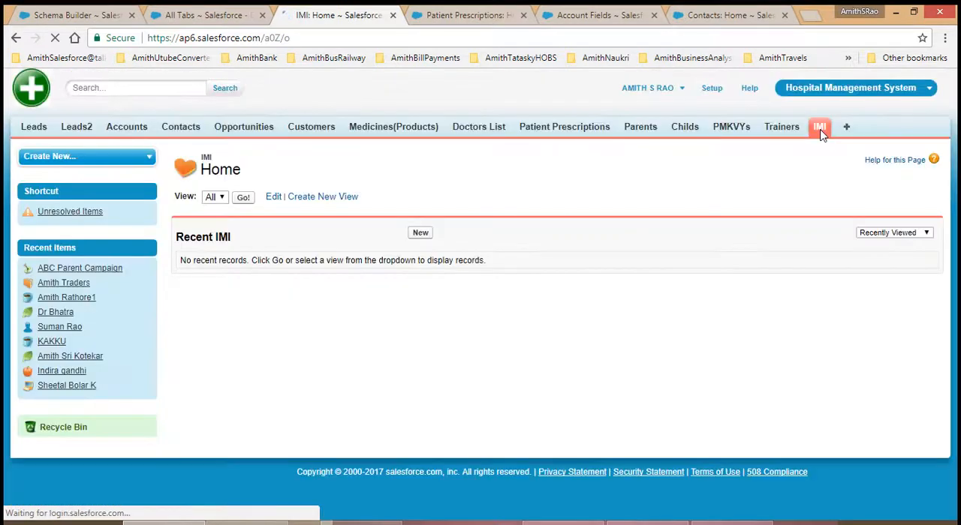
Step: Create and save a new IMI record with the IMI Name "Imperial Metal Industry"
left_click(421, 233)
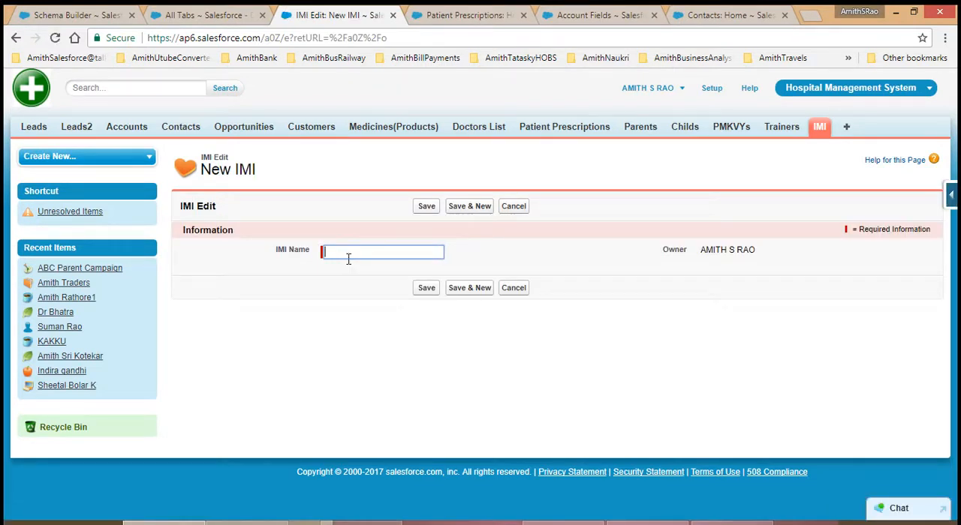
type("Impe")
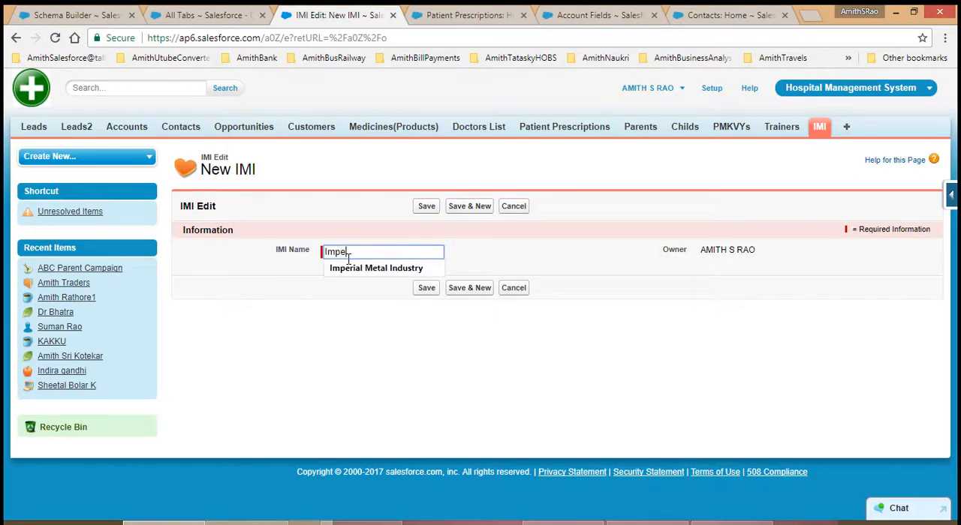
type("rial Mat")
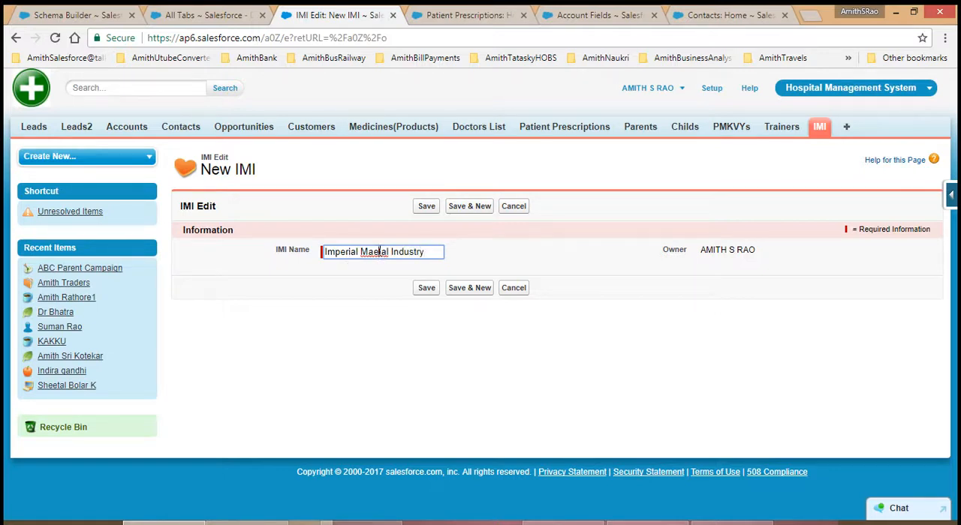
left_click(379, 252)
key("BackSpace")
left_click(427, 288)
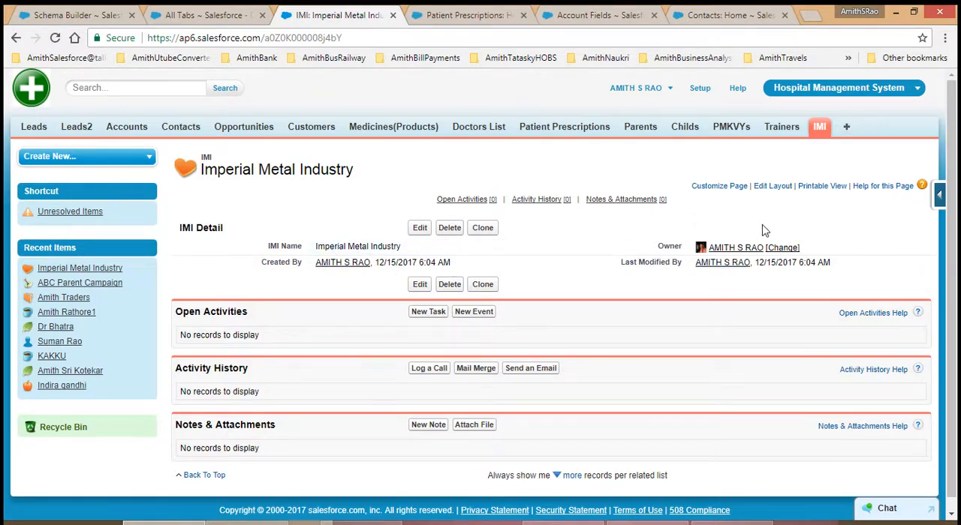
Step: Edit the IMI page layout, placing the IMI Number field above IMI Name in the Information section, and save it
left_click(941, 197)
left_click(835, 338)
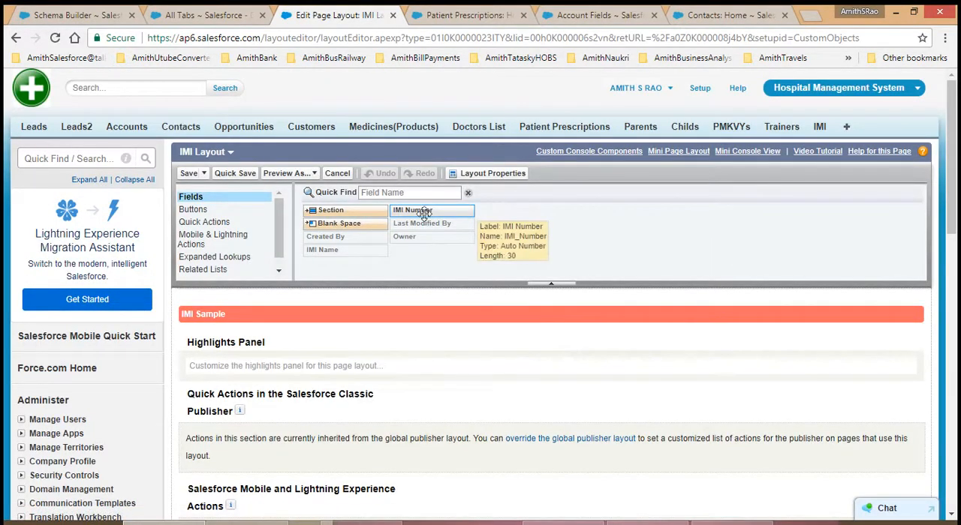
left_click_drag(425, 218, 303, 336)
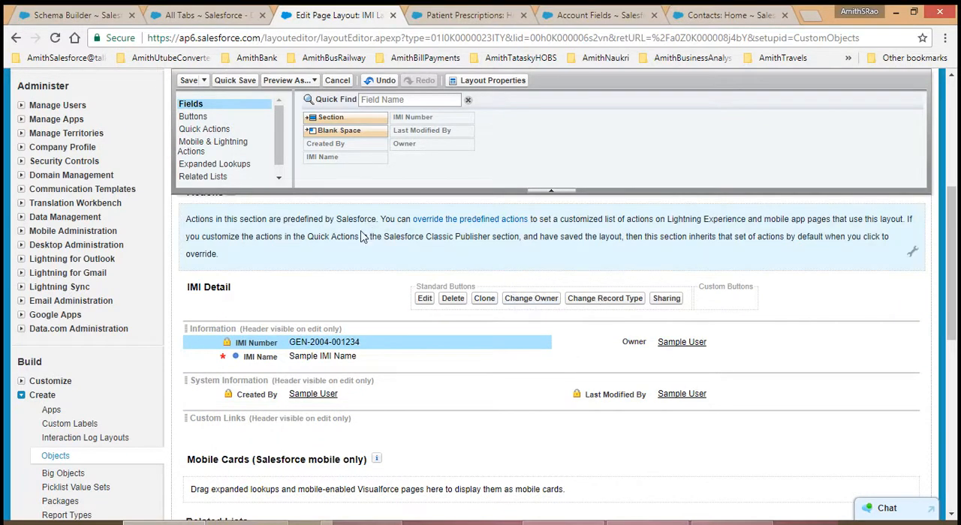
left_click(189, 80)
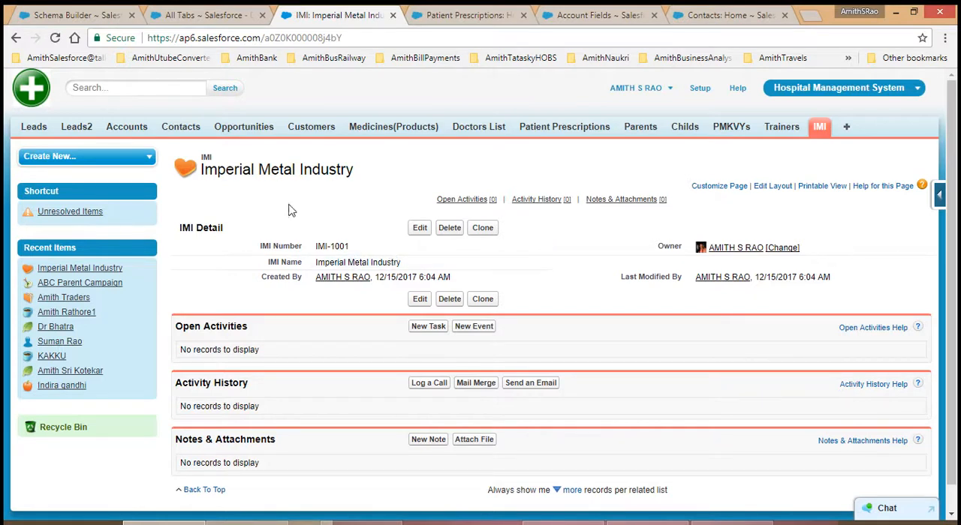
Step: Edit the All list view of IMI records to display IMI Number ahead of IMI Name, and save the view
left_click(820, 128)
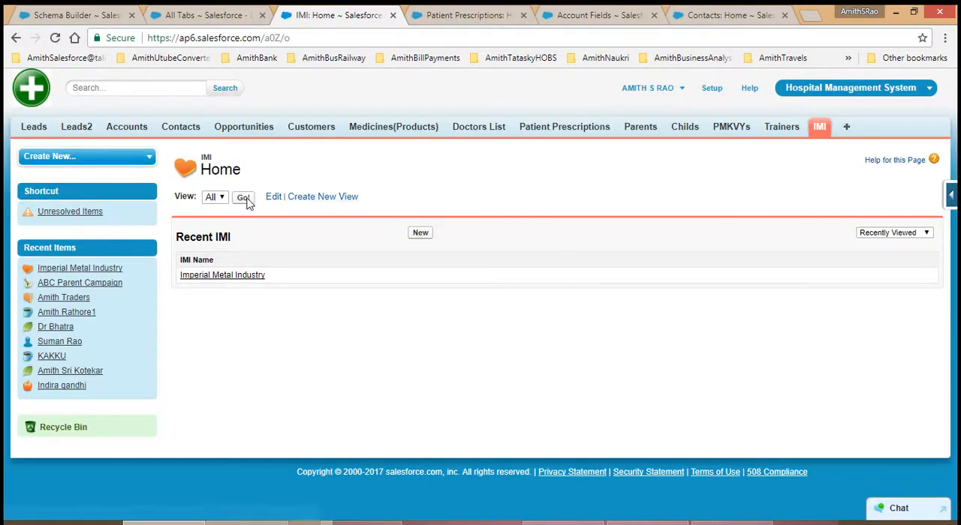
left_click(243, 197)
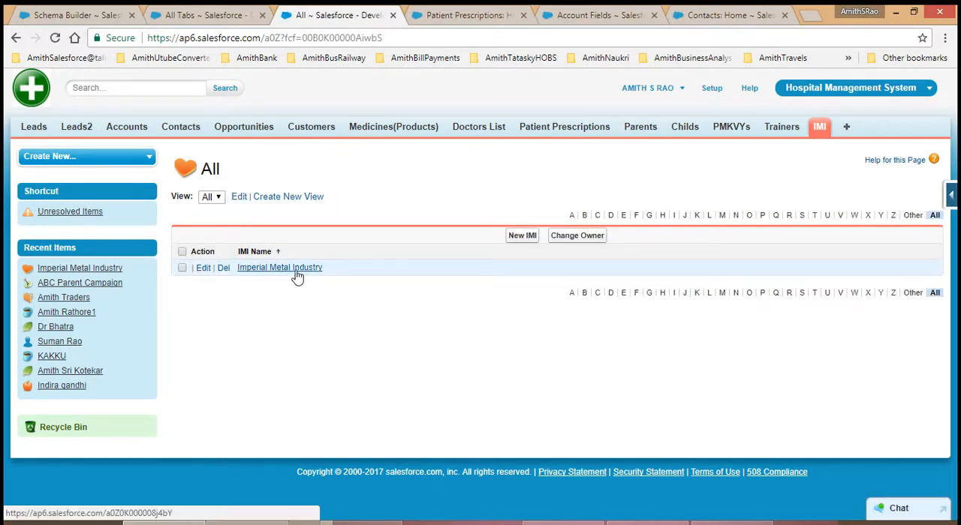
left_click(239, 199)
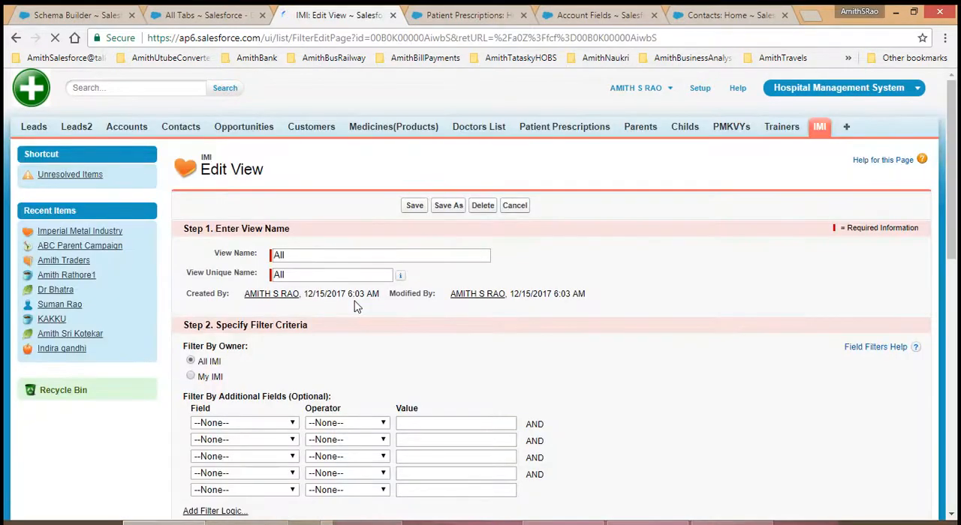
scroll(380, 388, "down", 4)
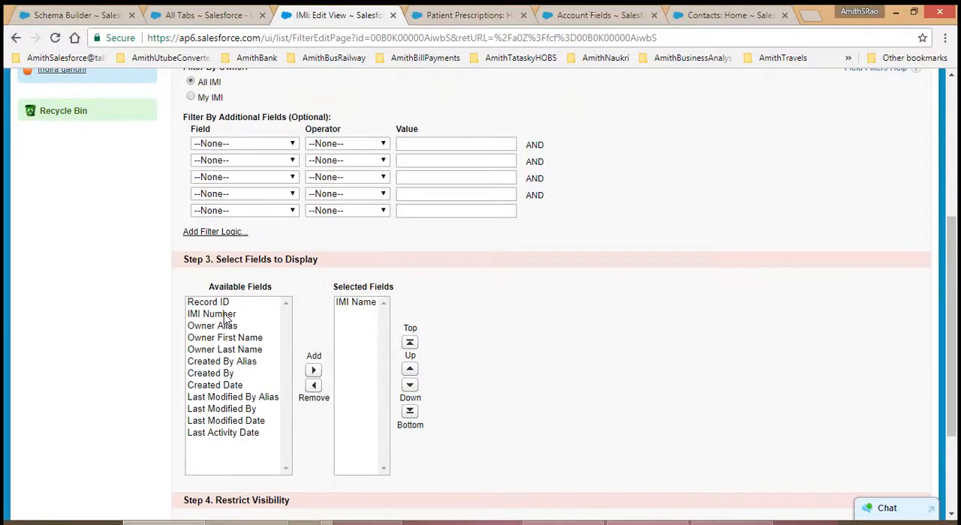
left_click(211, 314)
left_click(313, 370)
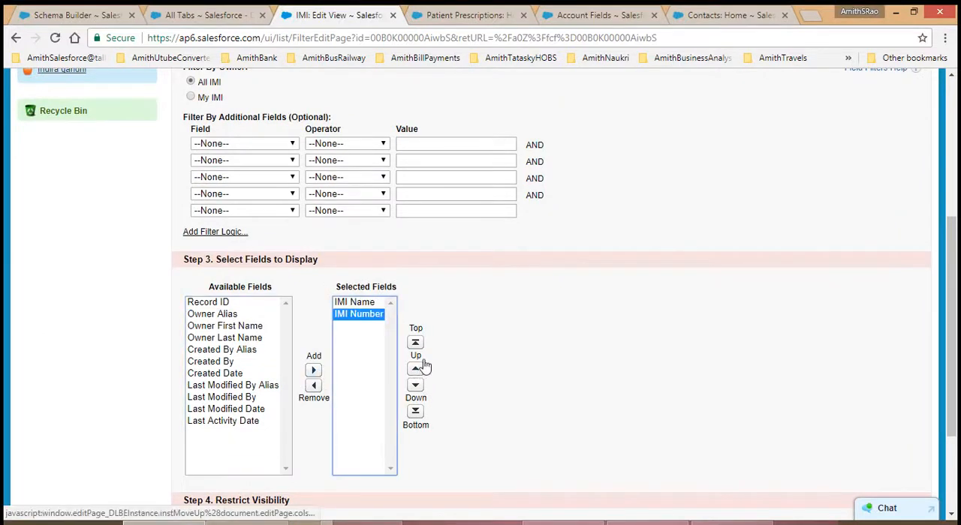
left_click(417, 368)
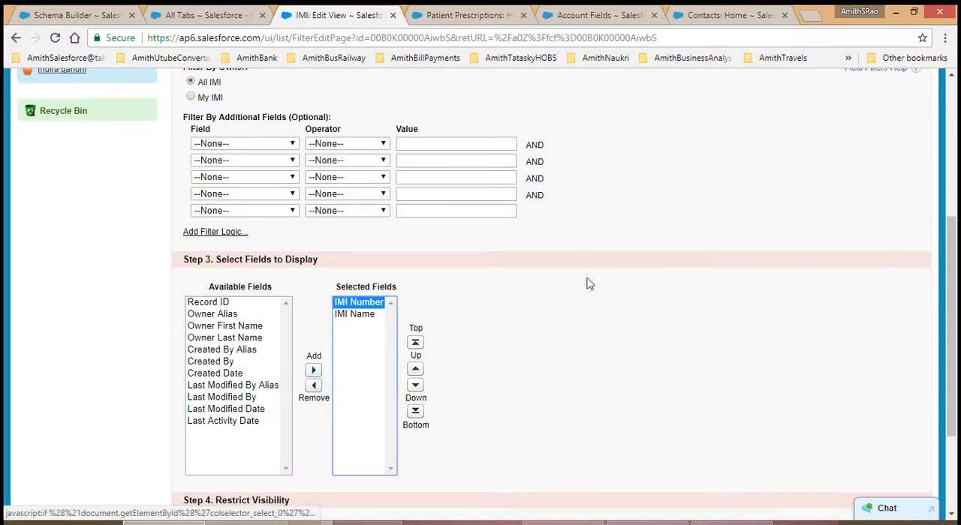
left_click(559, 277)
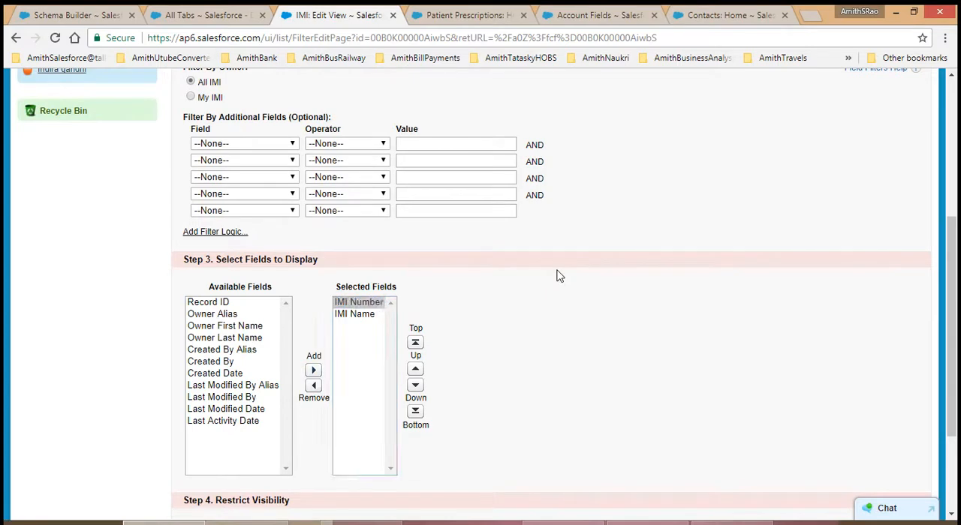
scroll(559, 277, "down", 2)
left_click(422, 452)
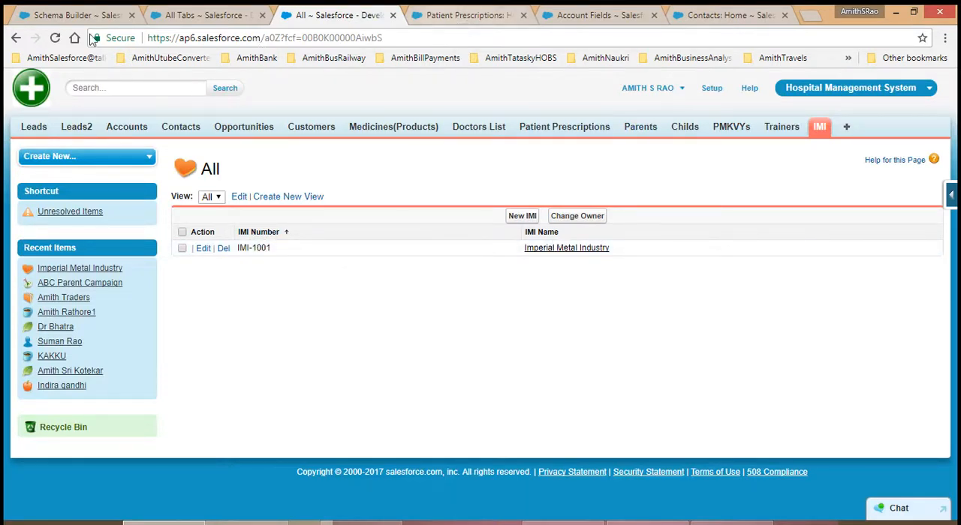
Step: Return to Schema Builder and switch the canvas to display element labels
left_click(45, 18)
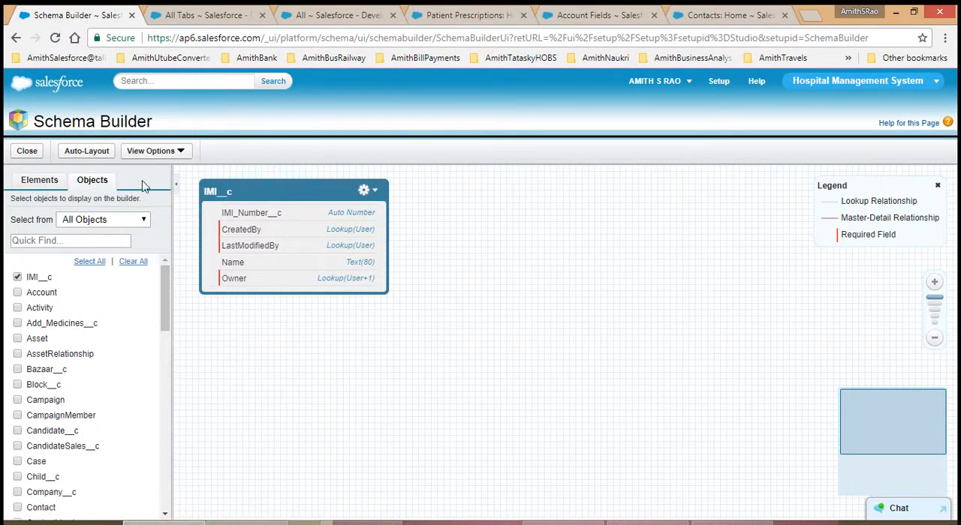
left_click(161, 153)
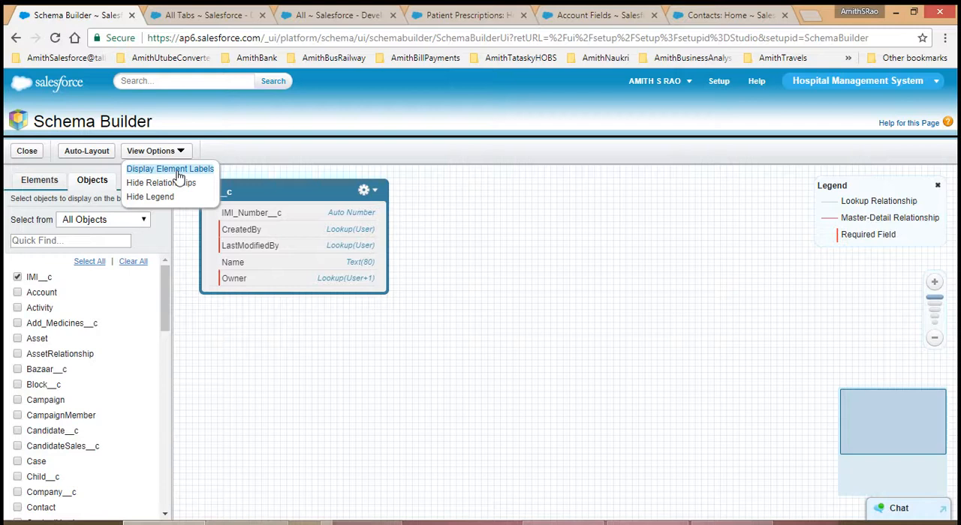
left_click(178, 175)
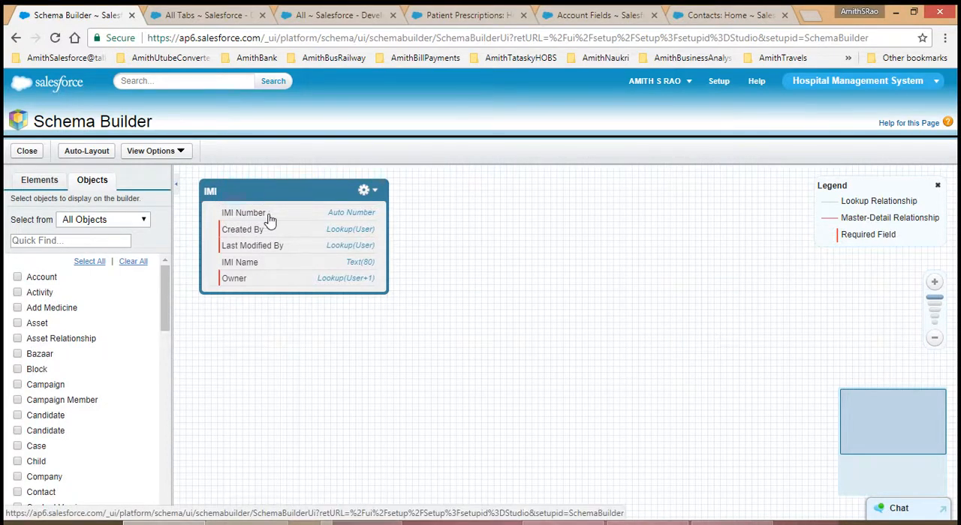
Step: Toggle the canvas between element names and element labels, leaving element names displayed
left_click(177, 151)
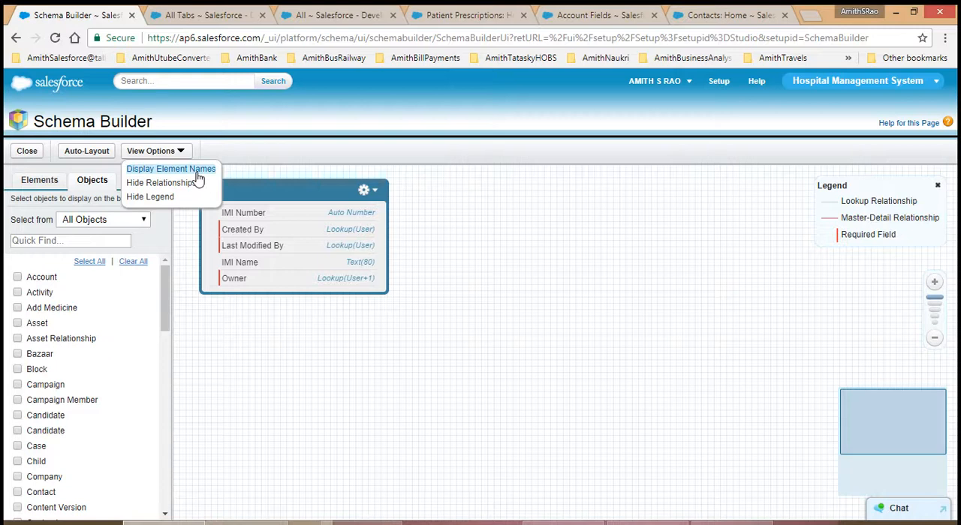
left_click(197, 171)
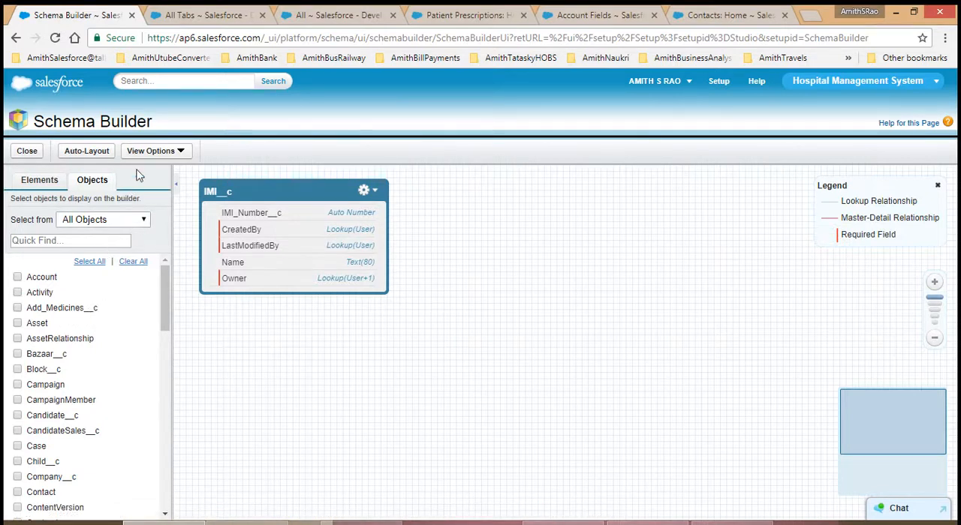
left_click(153, 153)
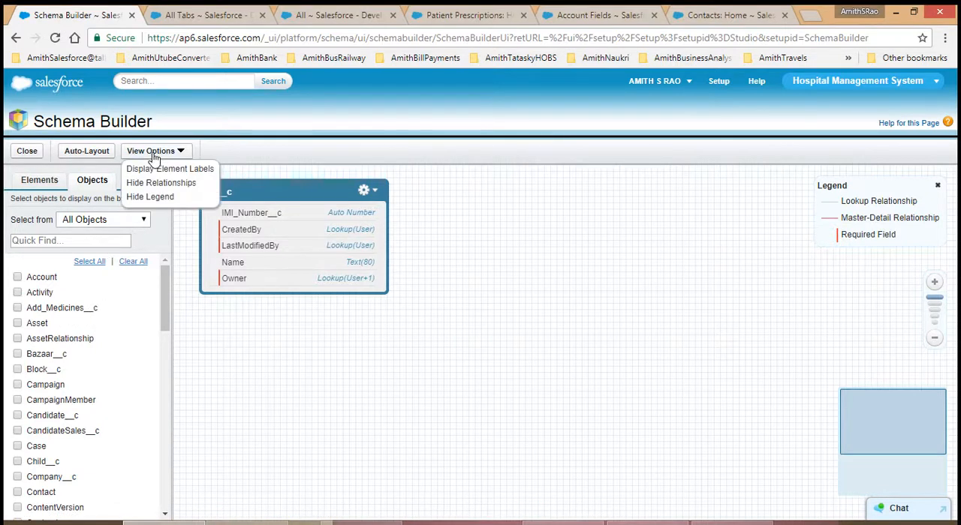
left_click(156, 173)
left_click(167, 152)
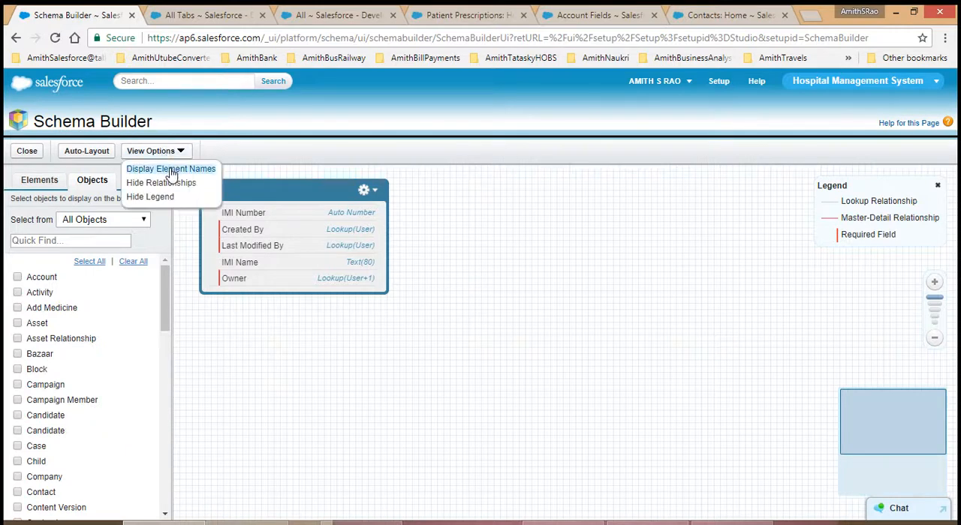
left_click(171, 170)
left_click(169, 152)
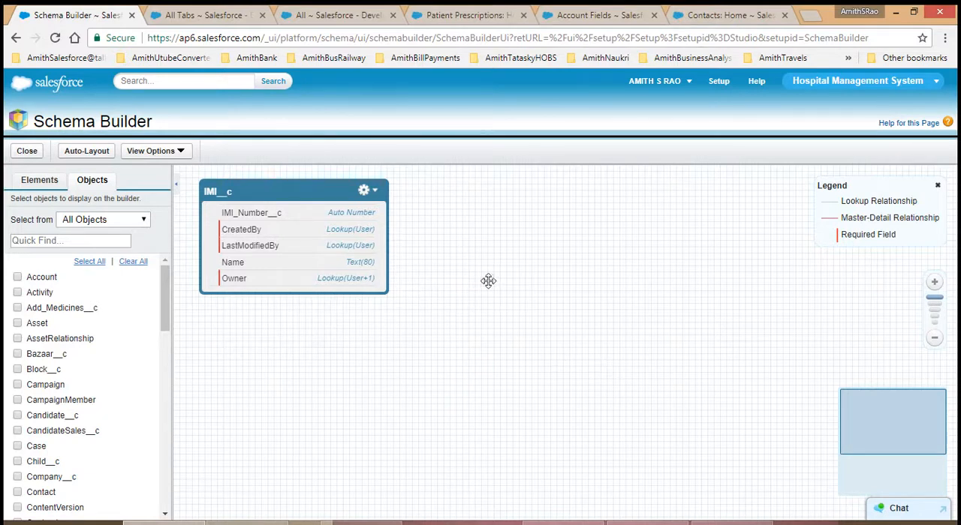
Step: Reposition the IMI__c object on the canvas and apply the automatic layout
left_click(933, 316)
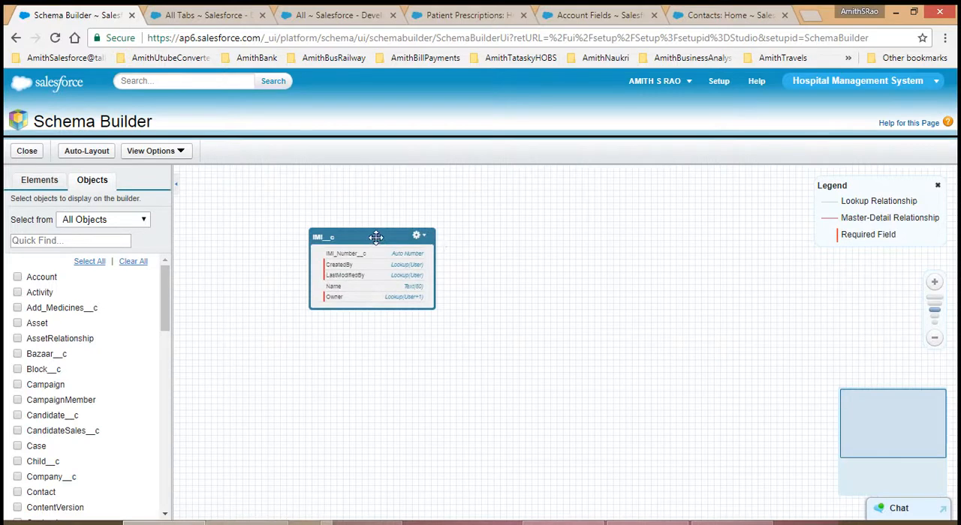
left_click_drag(376, 238, 283, 187)
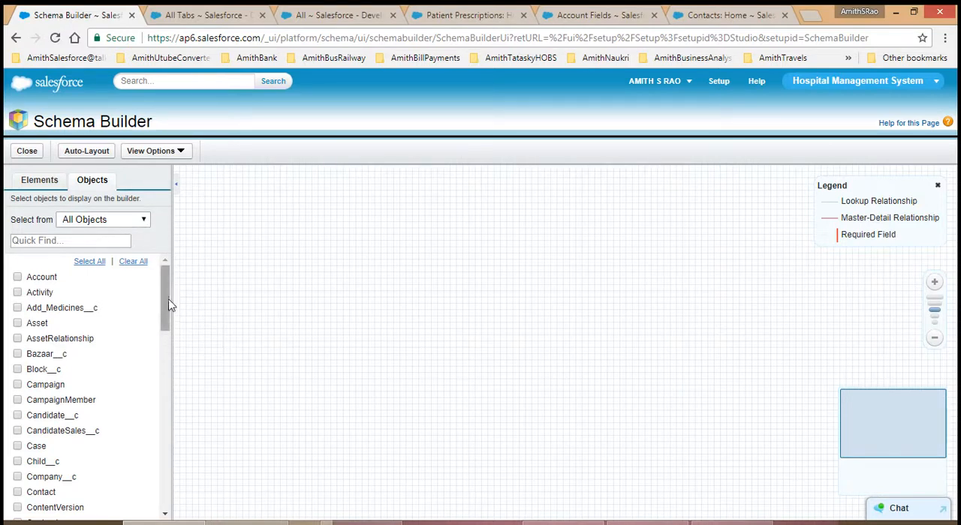
left_click_drag(168, 313, 166, 215)
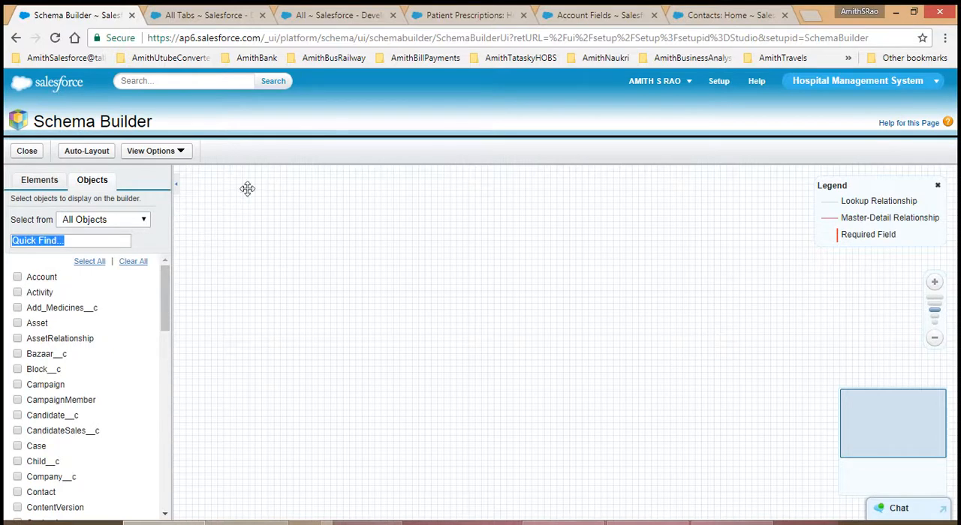
left_click(100, 154)
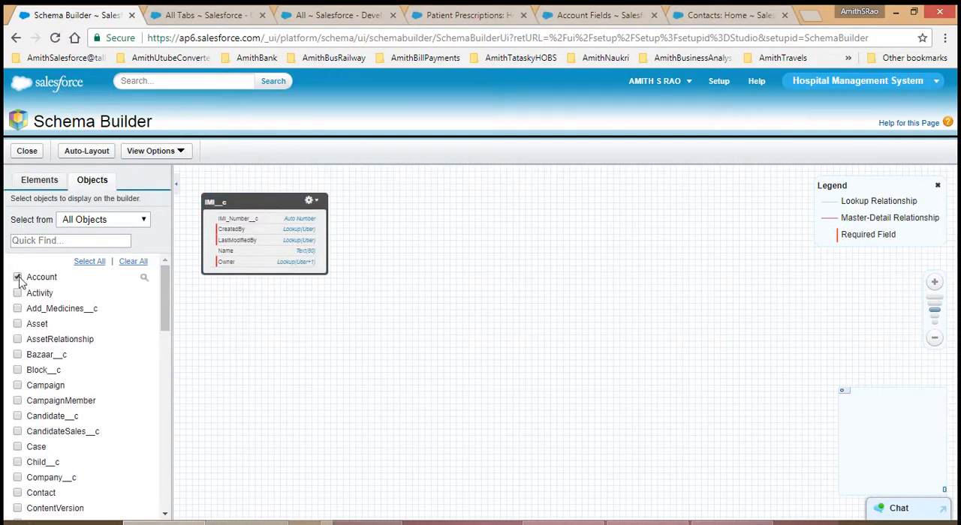
Step: Add the Patient_Prescription__c and Doctors_List__c objects to the canvas and apply the automatic layout
left_click_drag(166, 300, 175, 448)
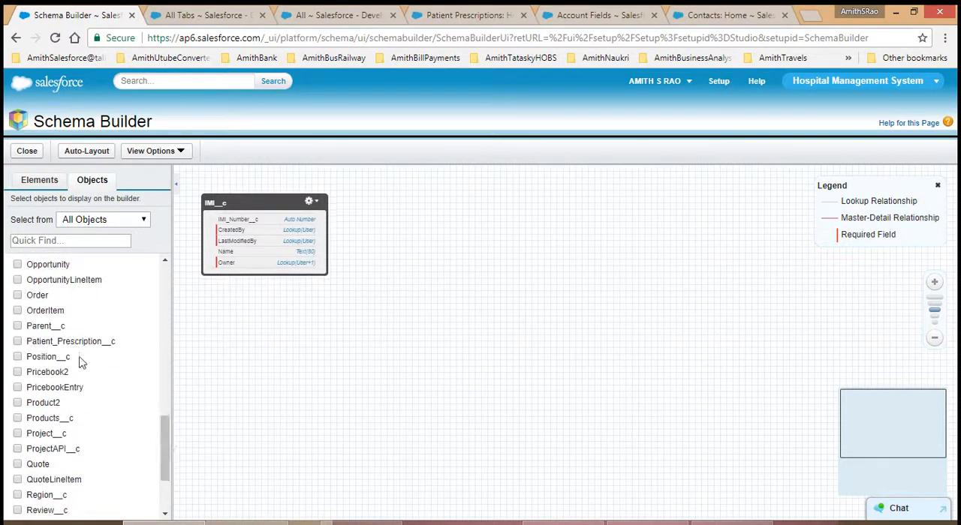
left_click(17, 341)
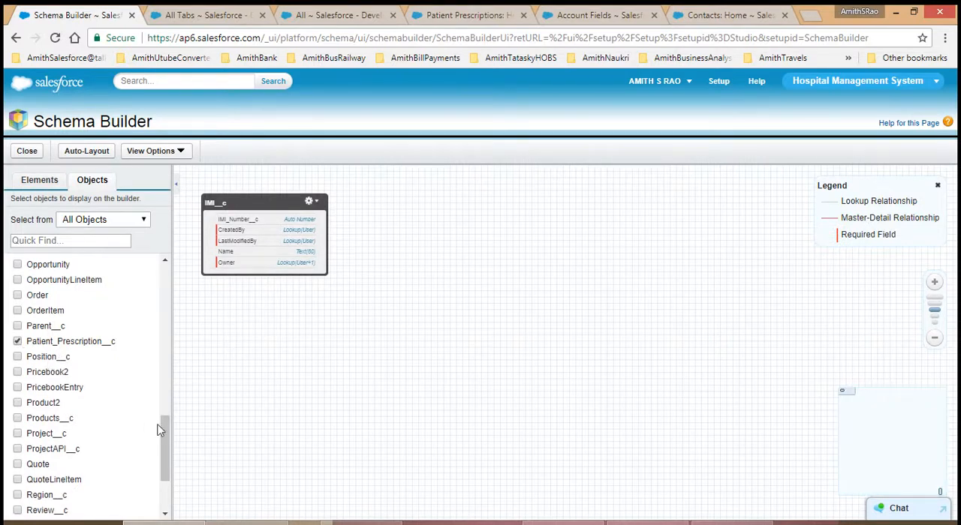
left_click_drag(163, 427, 156, 326)
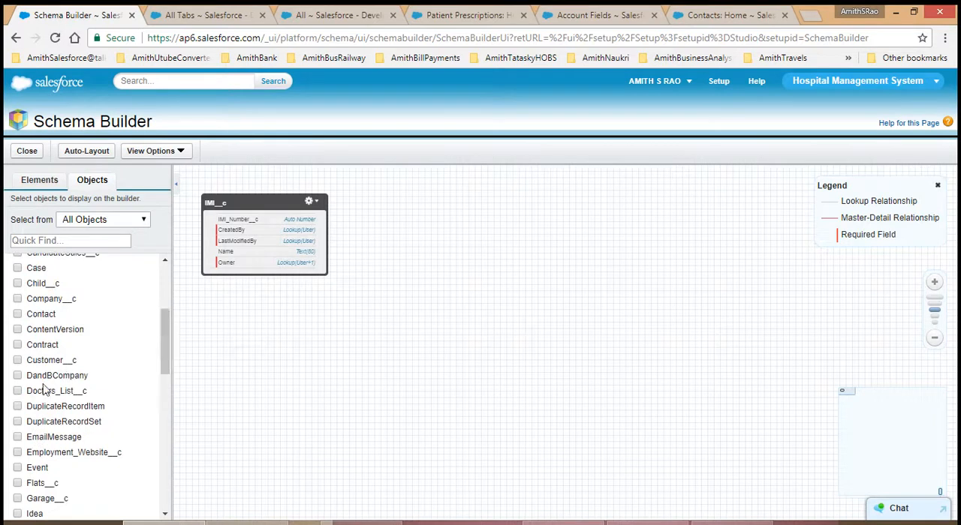
left_click(18, 391)
left_click(85, 151)
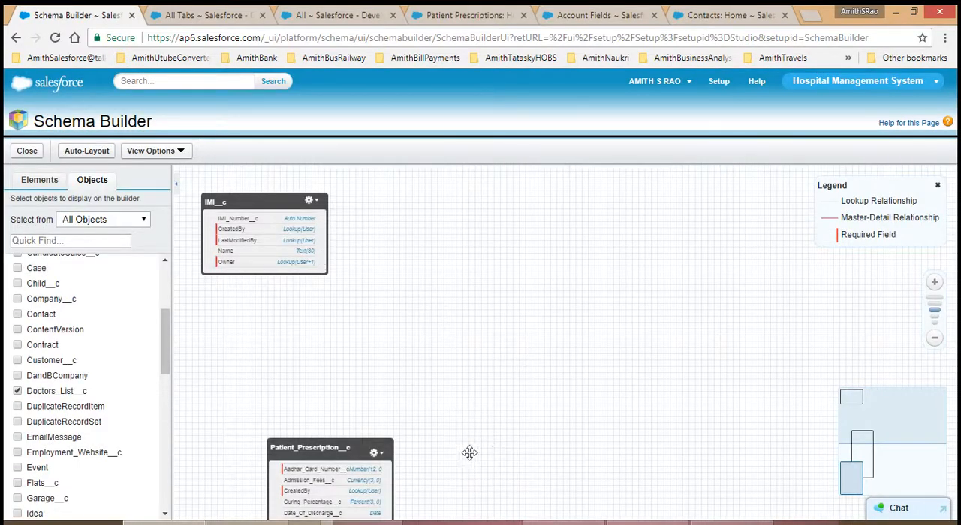
Step: Arrange the IMI__c, Doctors_List__c and Patient_Prescription__c objects side by side without overlap so their relationship lines can be followed
left_click_drag(345, 449, 696, 229)
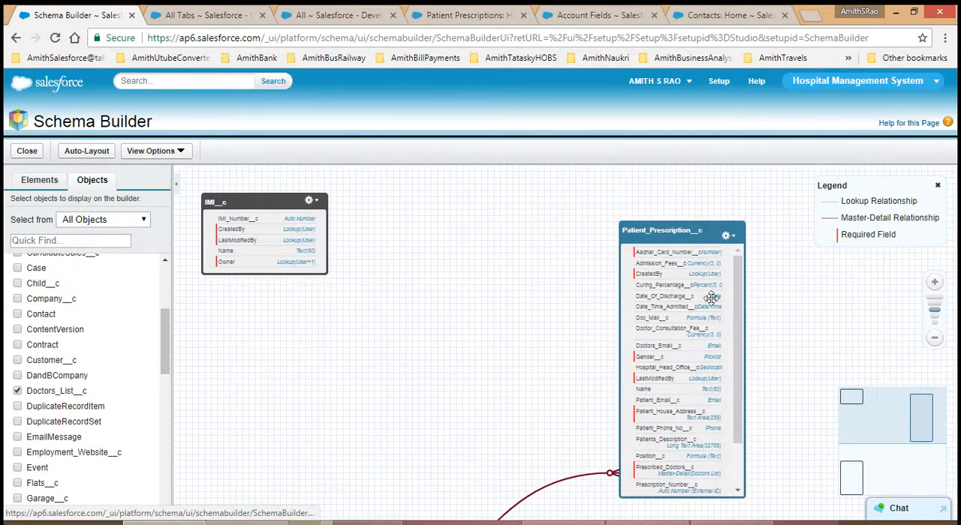
left_click(861, 476)
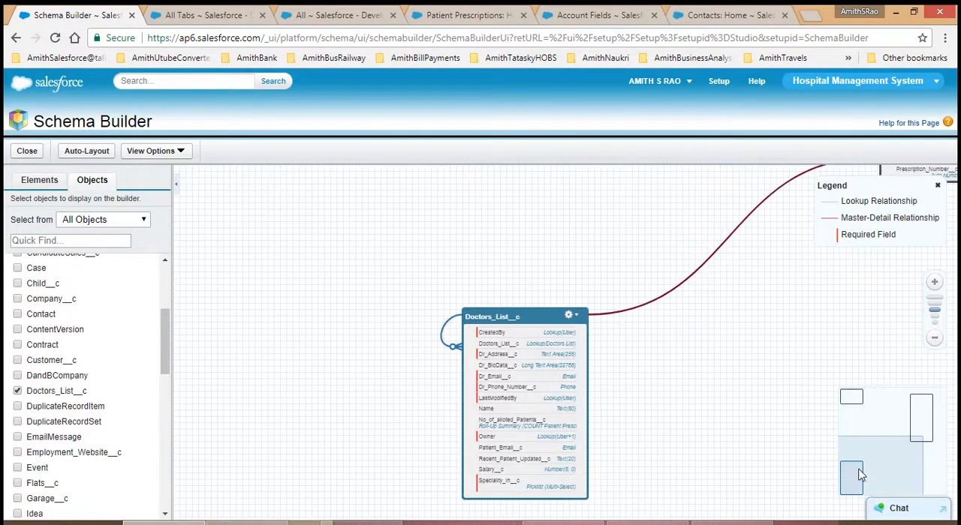
left_click_drag(520, 314, 610, 278)
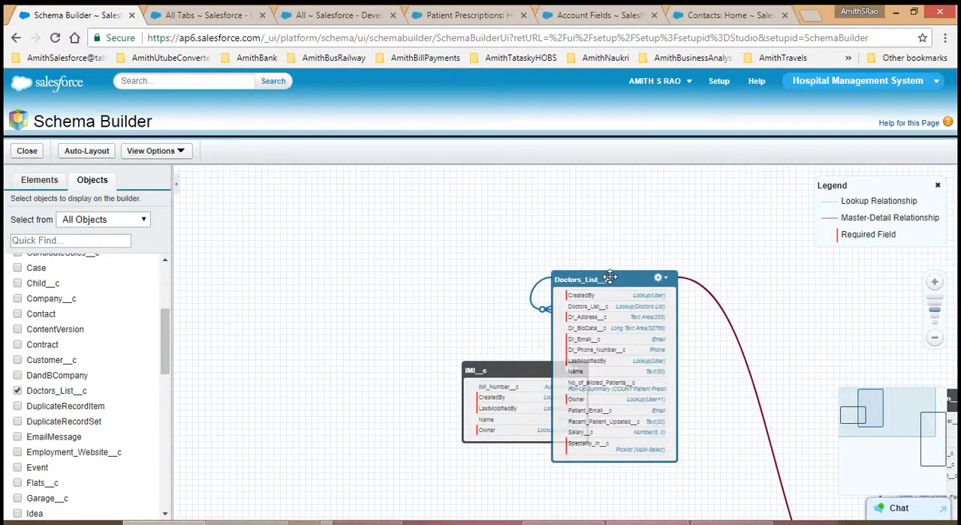
left_click_drag(525, 365, 286, 214)
left_click_drag(598, 279, 459, 253)
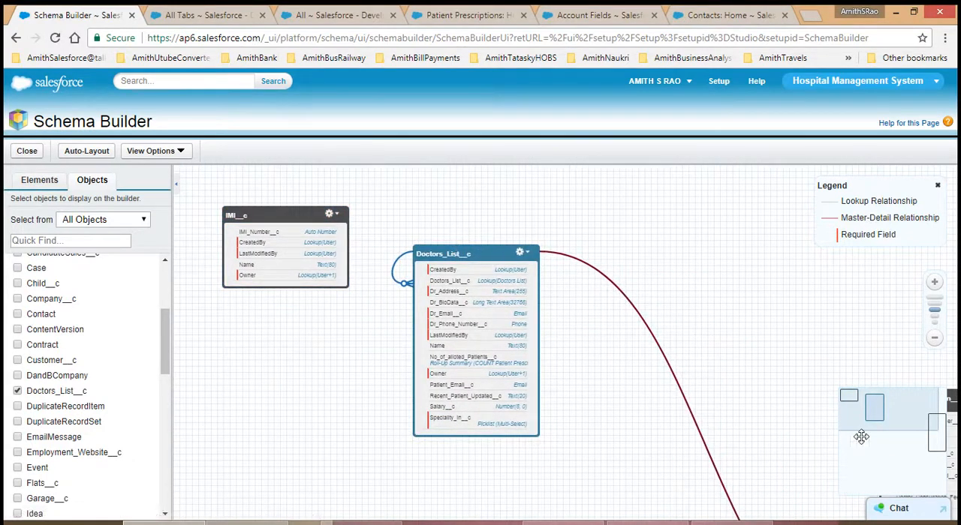
left_click_drag(911, 424, 926, 431)
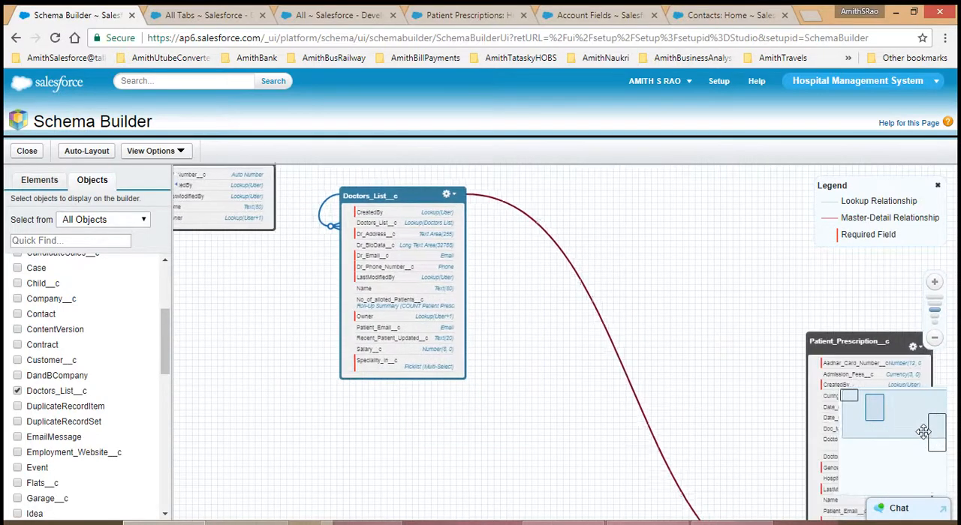
left_click_drag(793, 342, 546, 196)
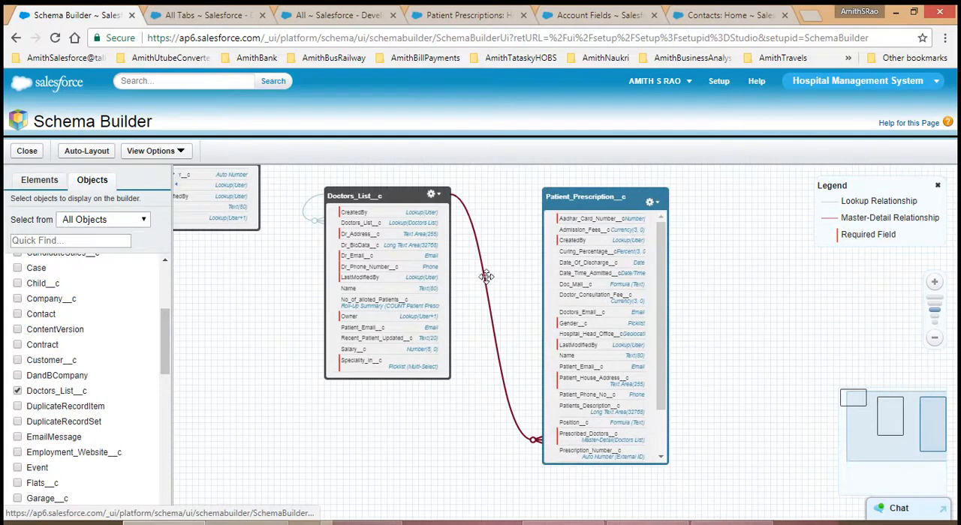
mouse_move(484, 268)
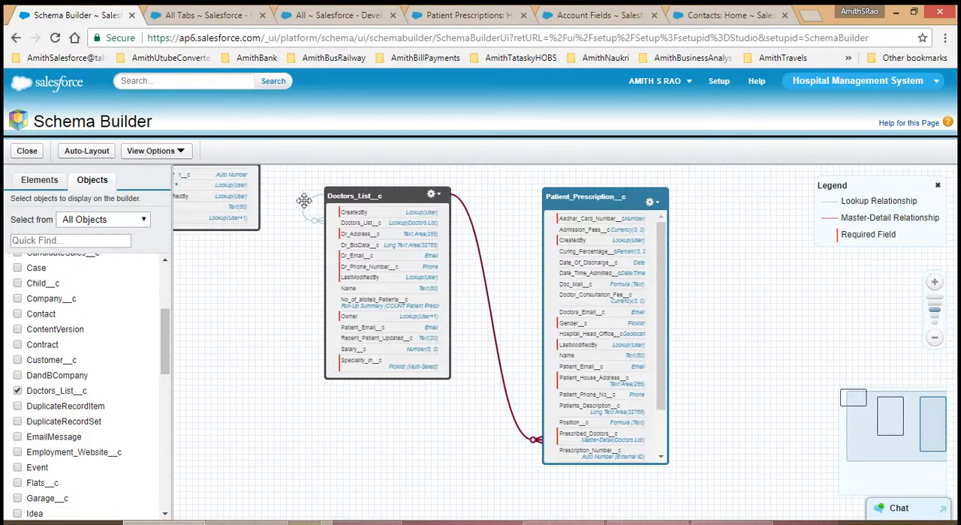
mouse_move(304, 204)
left_click_drag(286, 377, 350, 426)
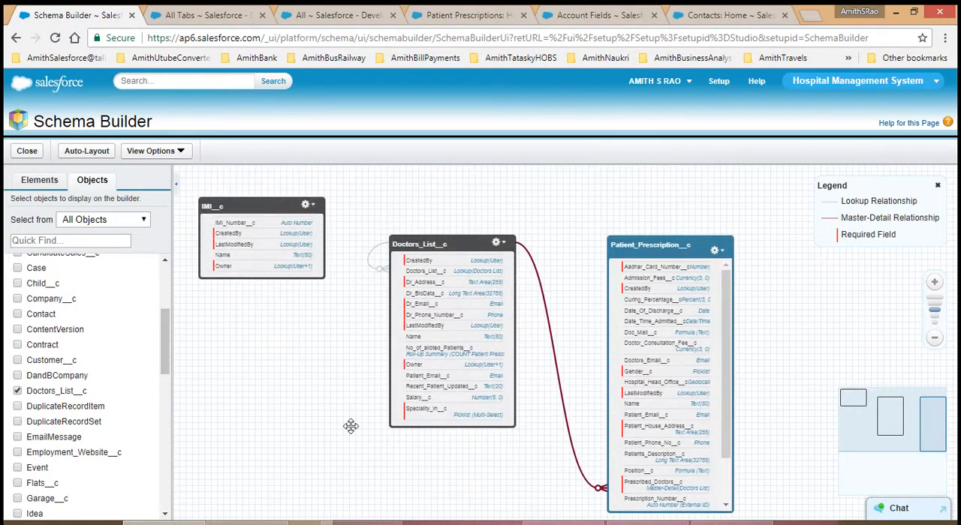
Step: Hide the relationships between the objects on the canvas and show them again
left_click(171, 153)
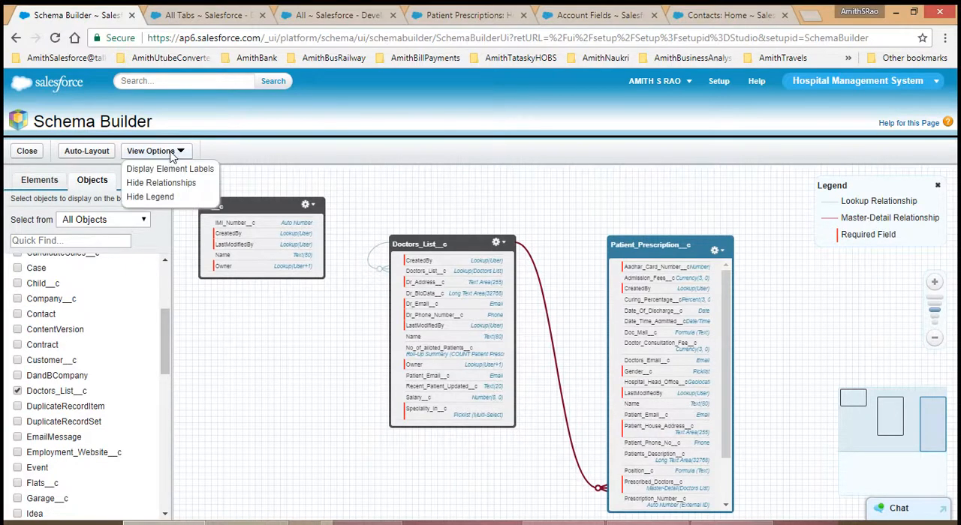
left_click(167, 186)
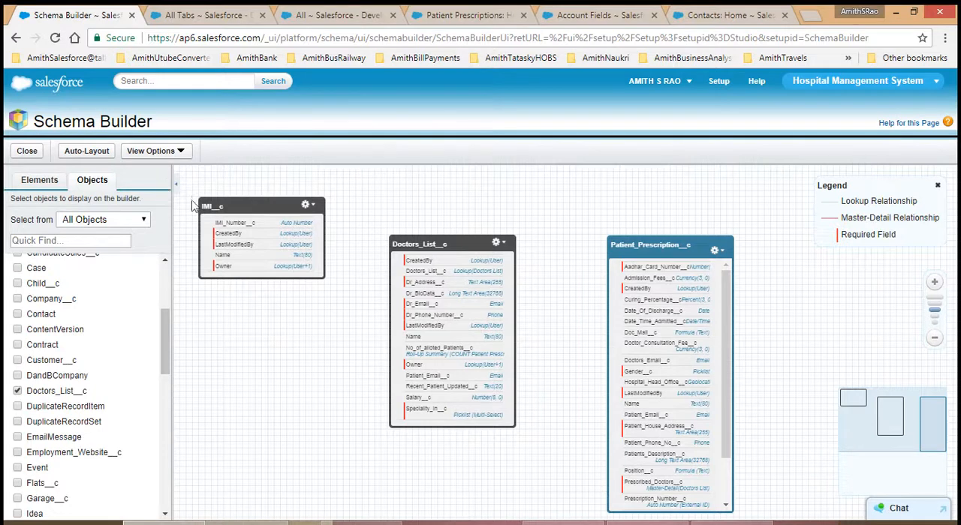
left_click(172, 153)
left_click(171, 187)
left_click(181, 153)
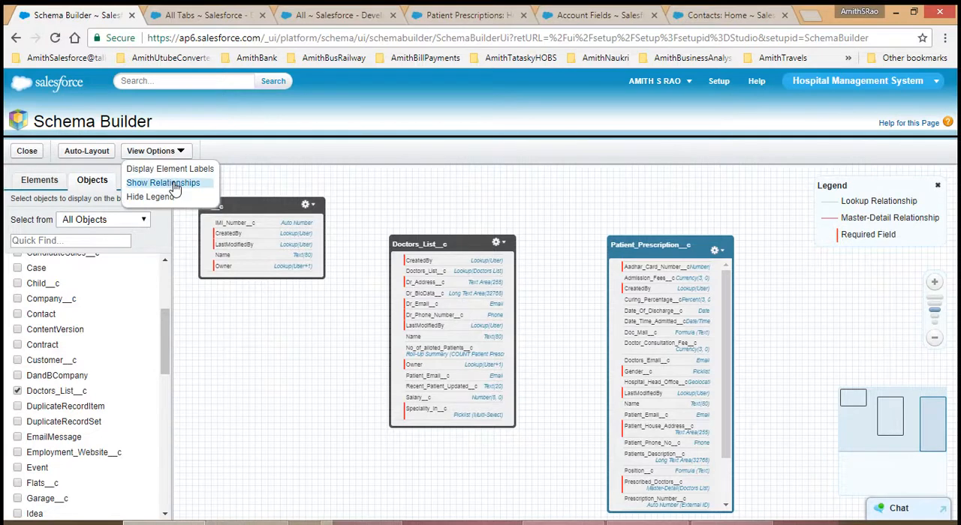
left_click(174, 186)
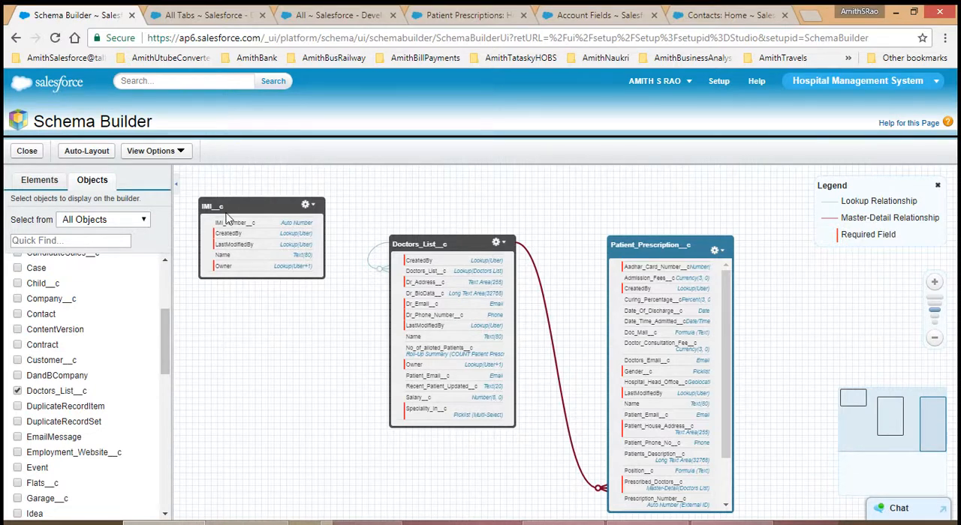
Step: View the IMI__c object's editable properties without changing them, and look through its other available object actions
left_click(308, 205)
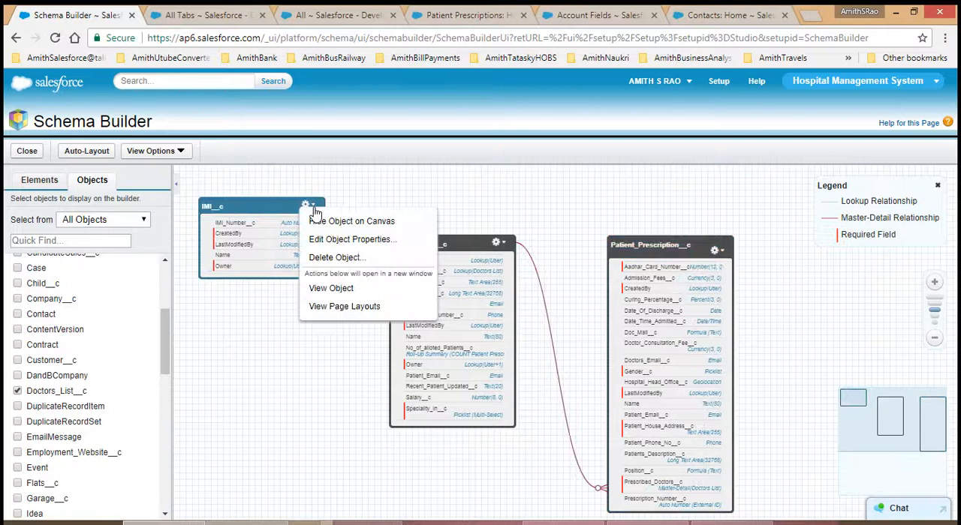
left_click(345, 239)
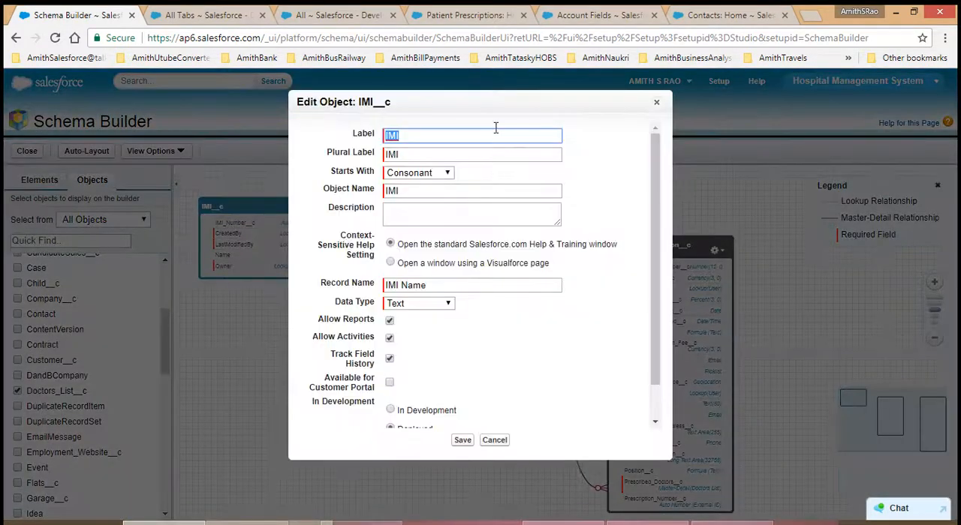
left_click(657, 103)
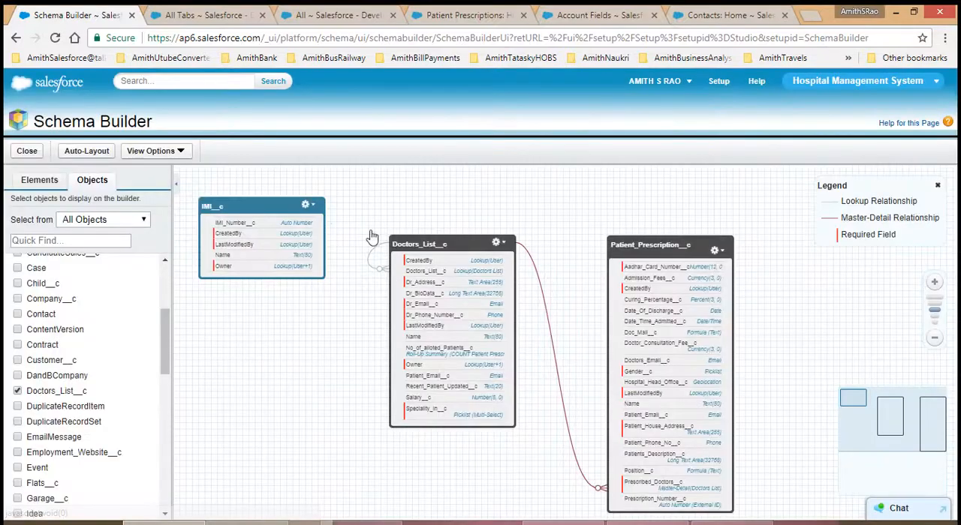
left_click(307, 204)
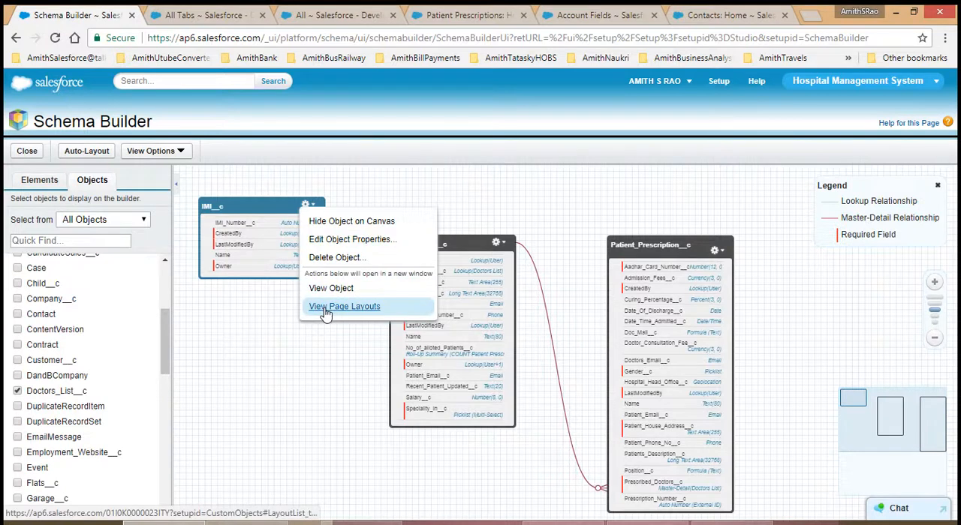
left_click(315, 340)
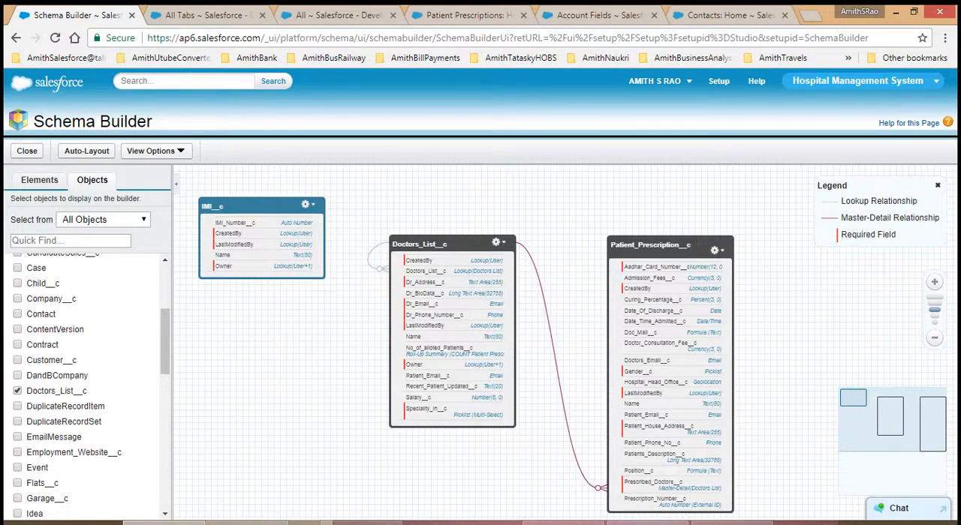
Step: Switch to the Word document 201-401-501 to review the Schema Builder notes, and return to Schema Builder in the browser
left_click(651, 523)
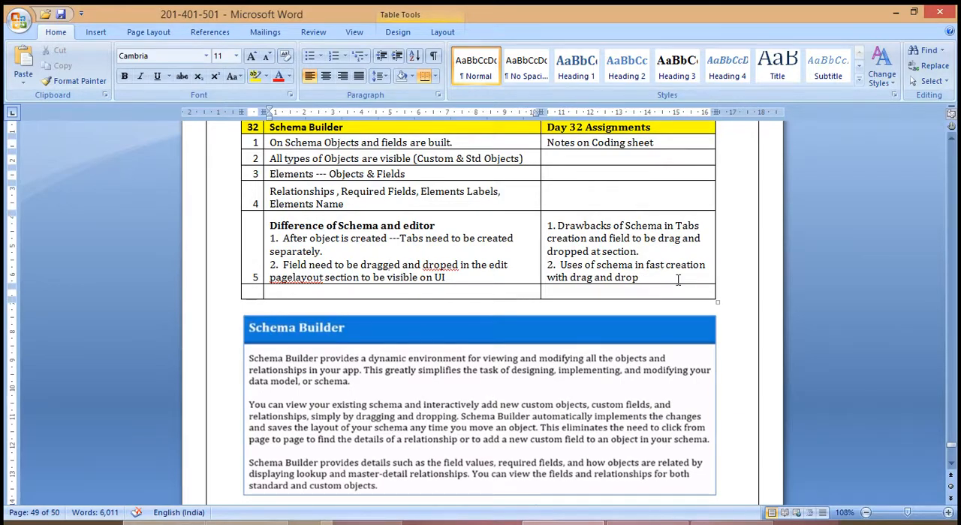
key("alt+Tab")
key("alt+Tab")
left_click(164, 523)
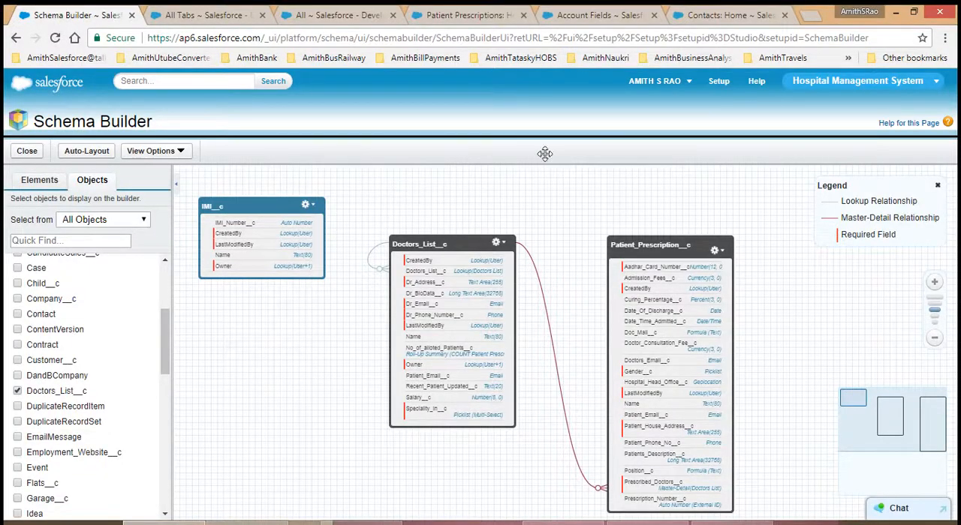
Step: Switch to the Pradhan Call Center app and close the ABC Parent Campaign record there
left_click(864, 87)
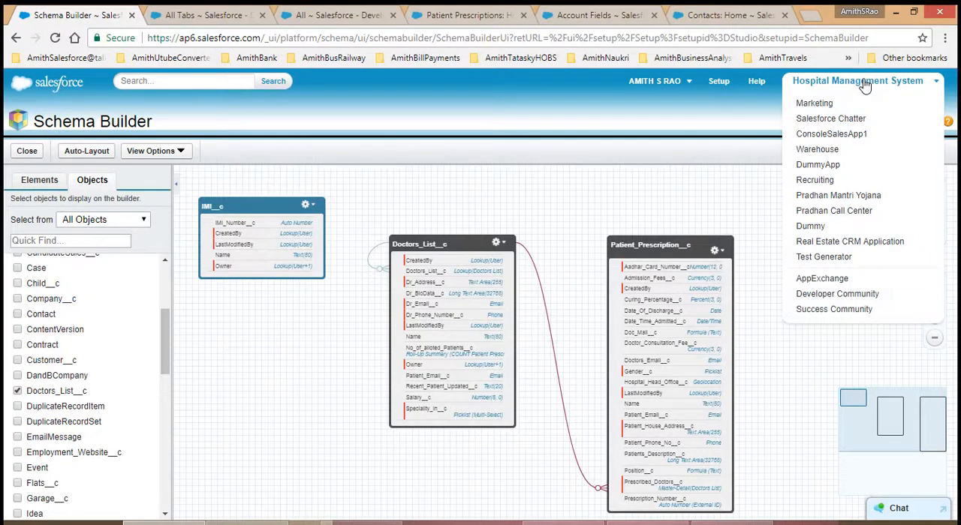
left_click(819, 213)
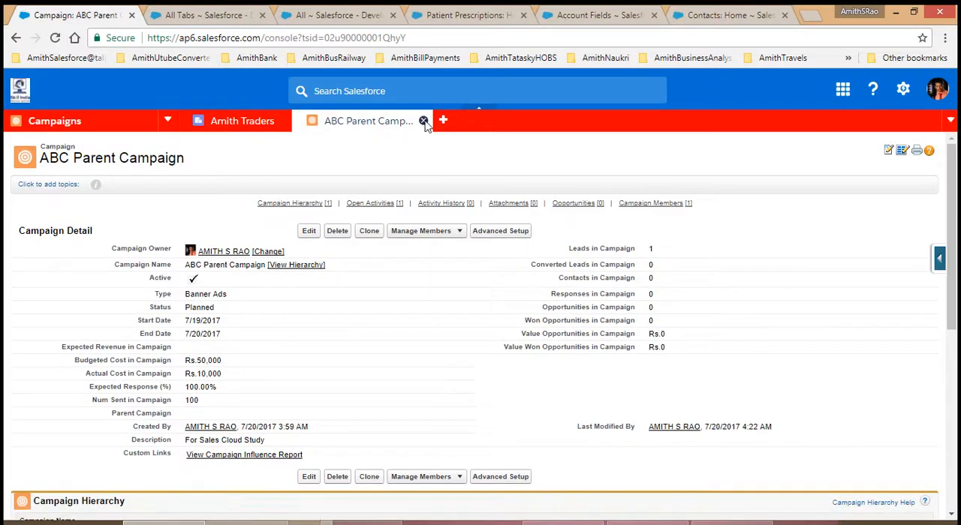
left_click(424, 122)
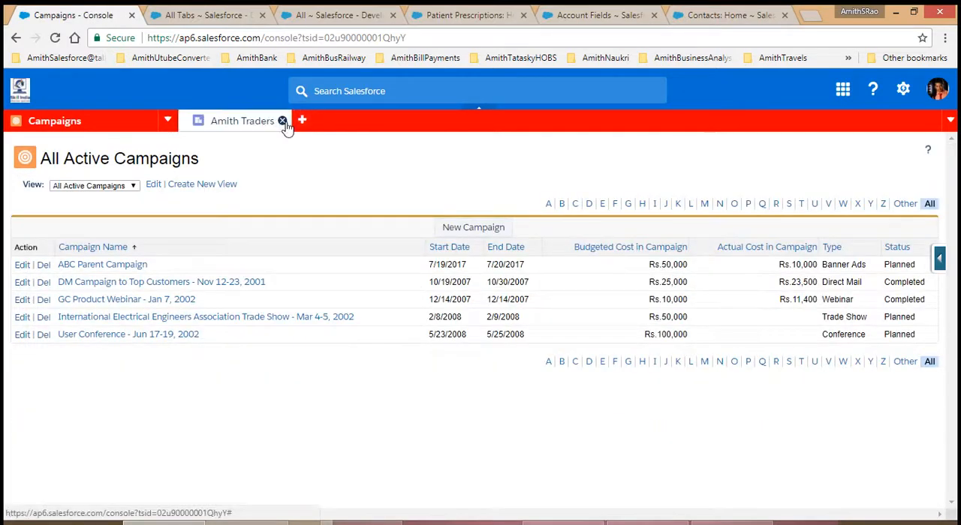
Step: Close the Amith Traders account record and look through the objects available for navigation in the console
left_click(283, 121)
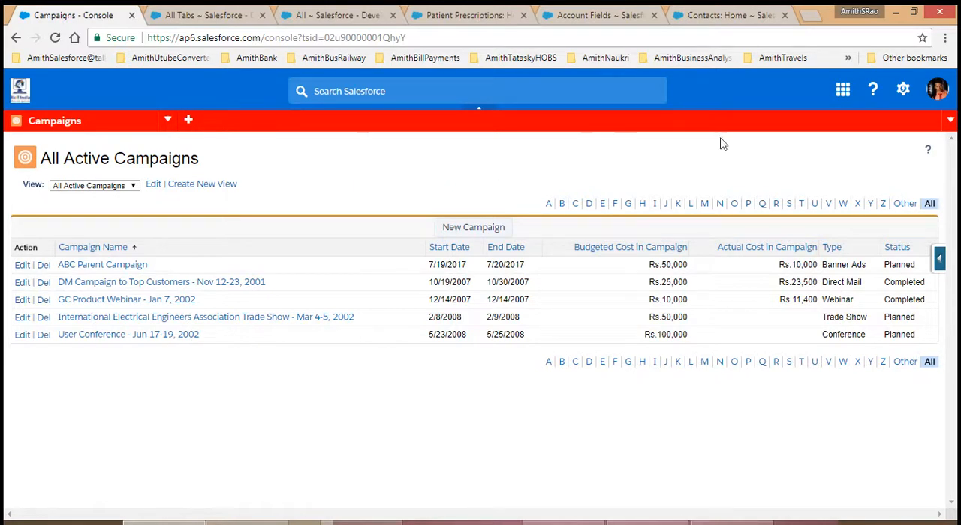
left_click(166, 121)
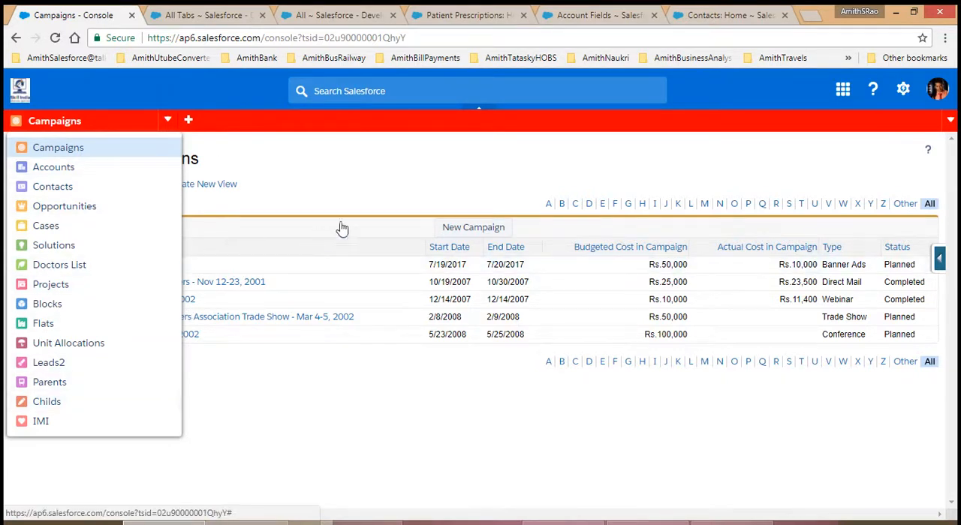
left_click(387, 183)
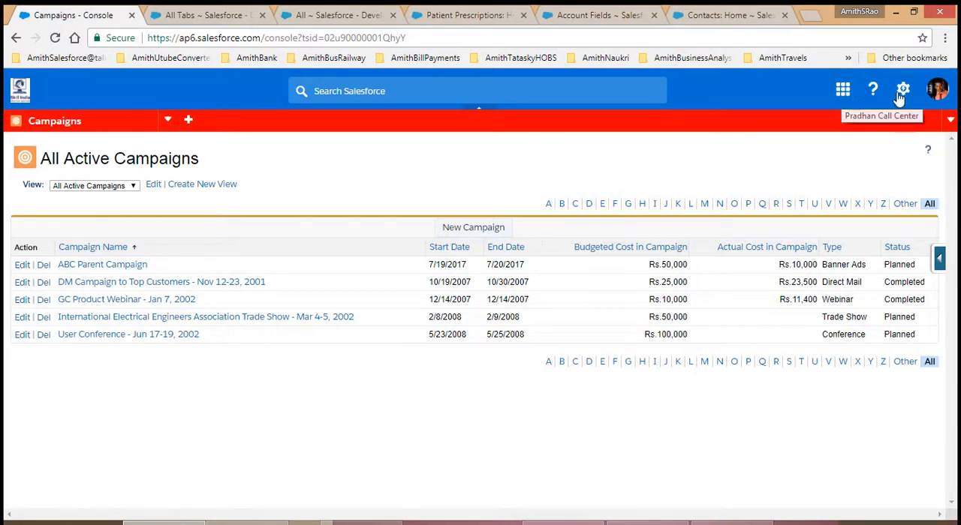
Step: Look through the available Salesforce apps and the user account options without switching to any of them
left_click(842, 94)
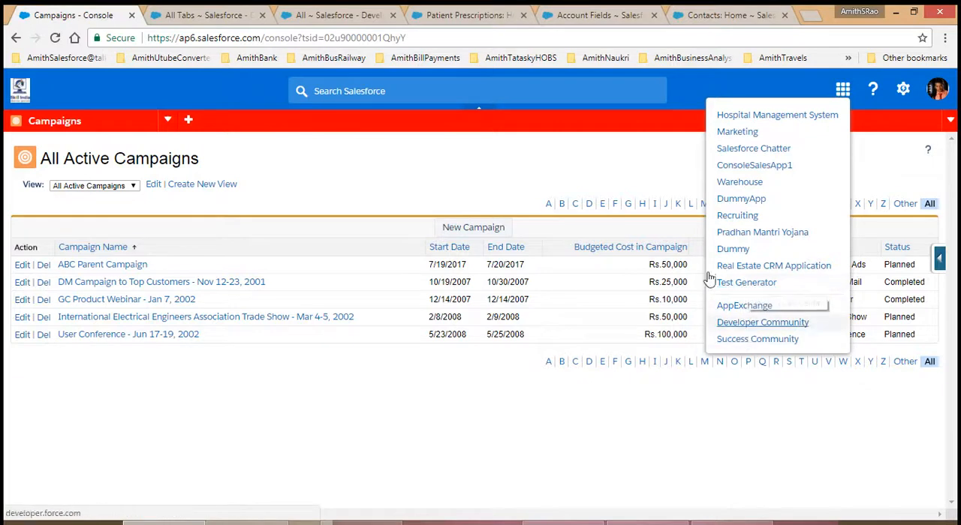
left_click(651, 162)
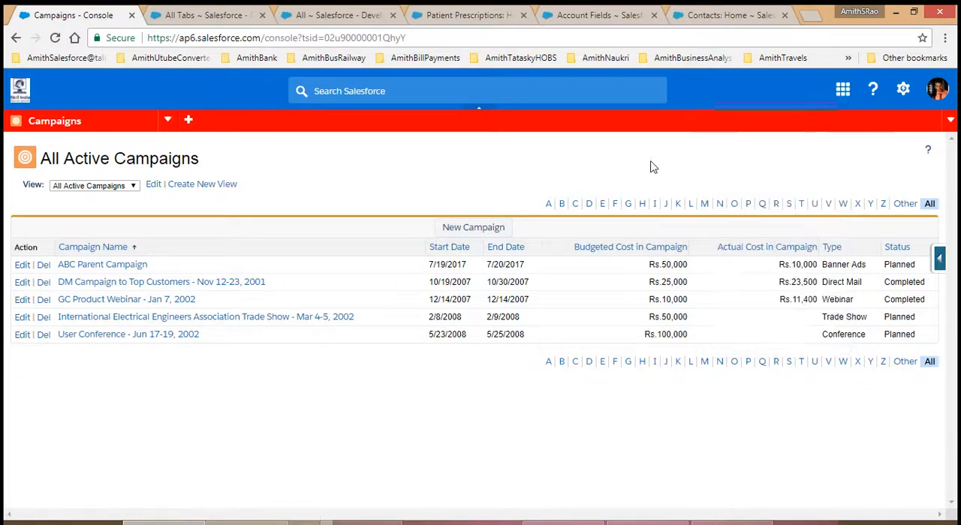
left_click(941, 92)
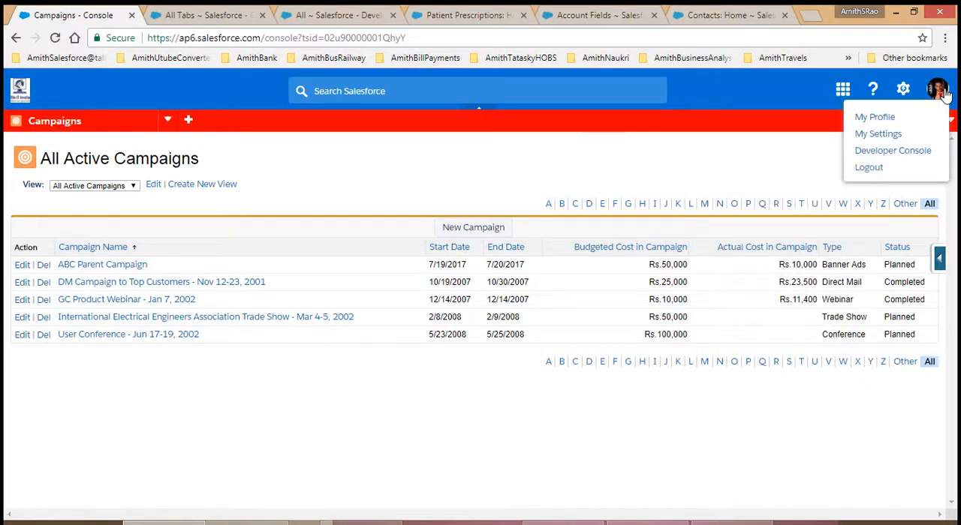
Step: Go to Setup, search the setup options for "Schema", and open Schema Builder
left_click(904, 91)
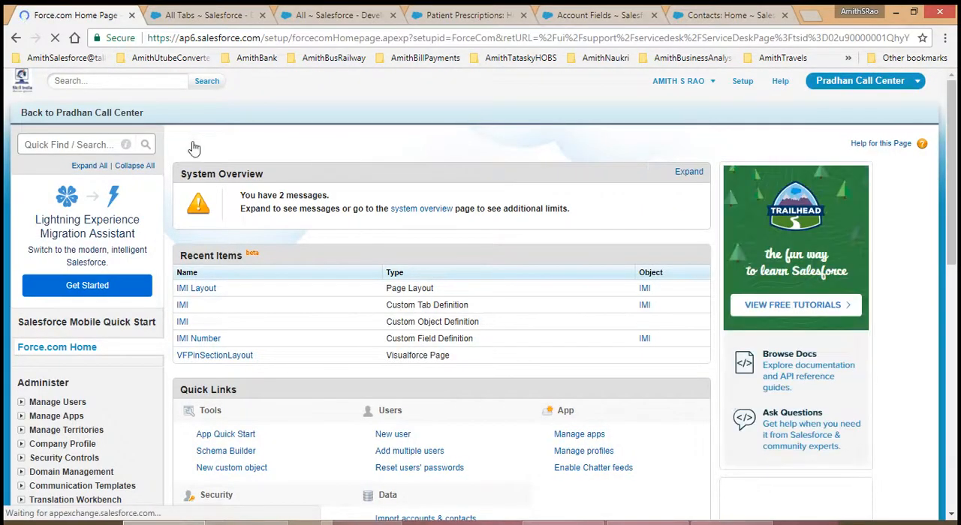
left_click(45, 148)
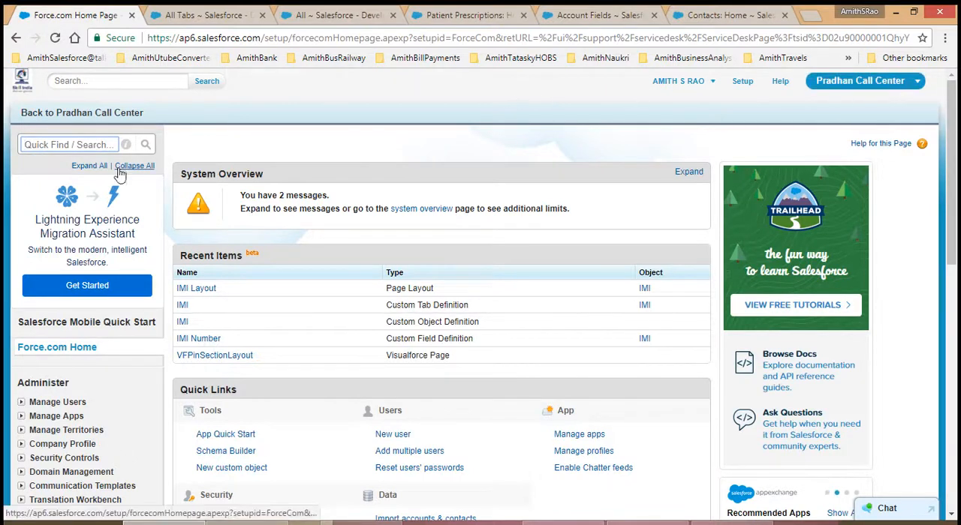
left_click(85, 144)
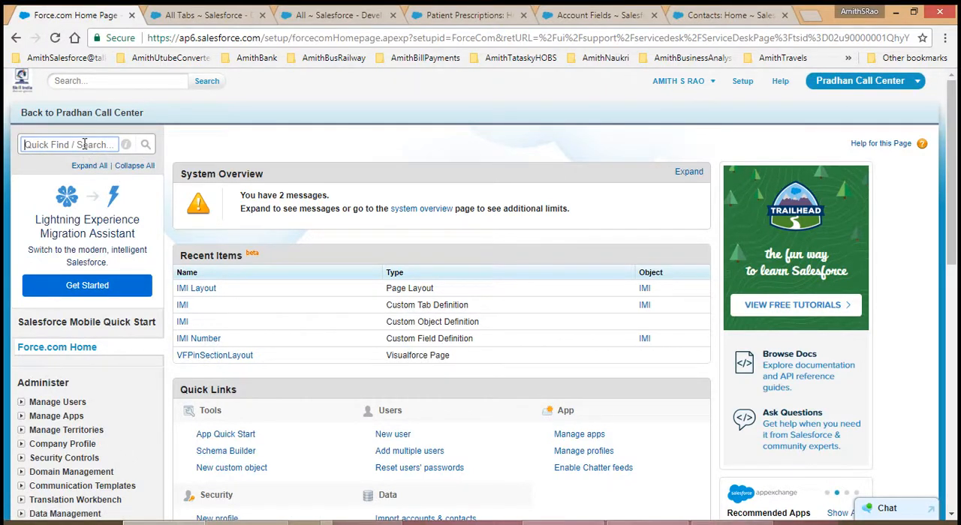
type("Sche")
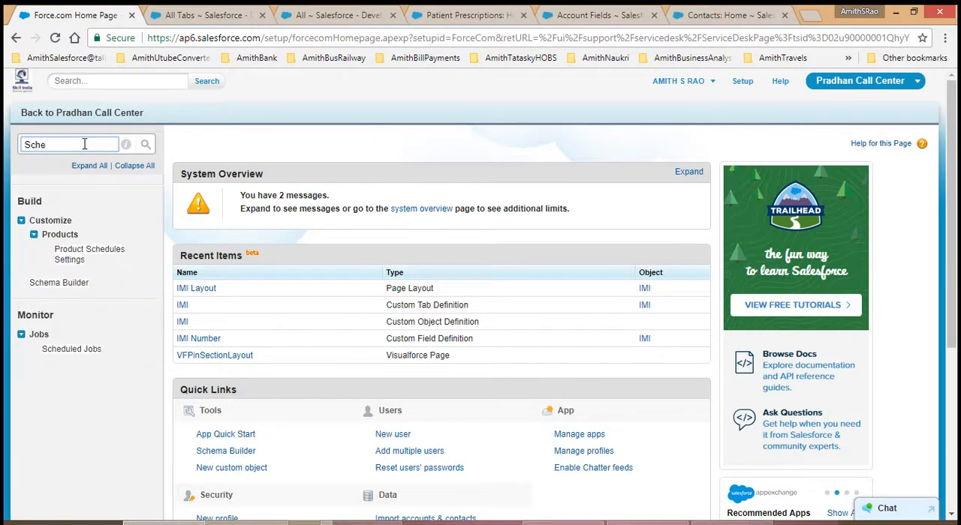
type("ma")
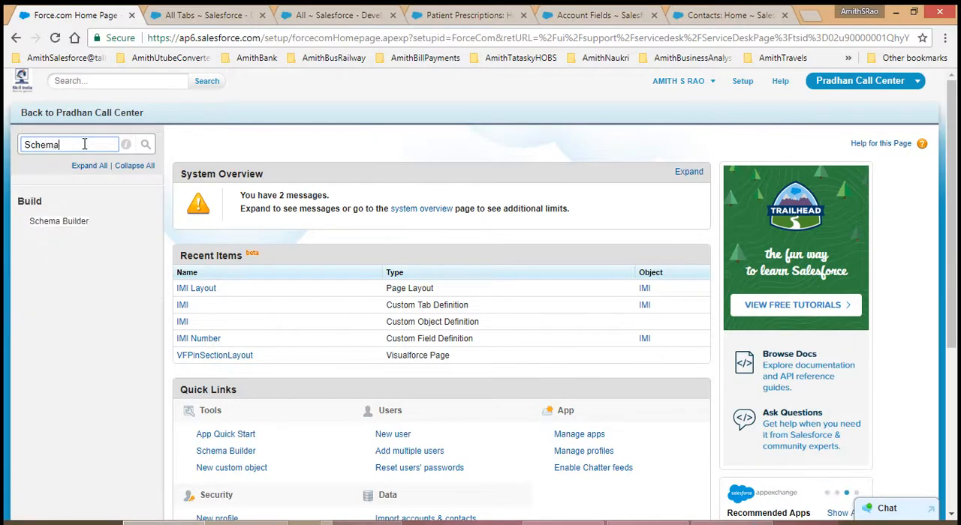
left_click(65, 222)
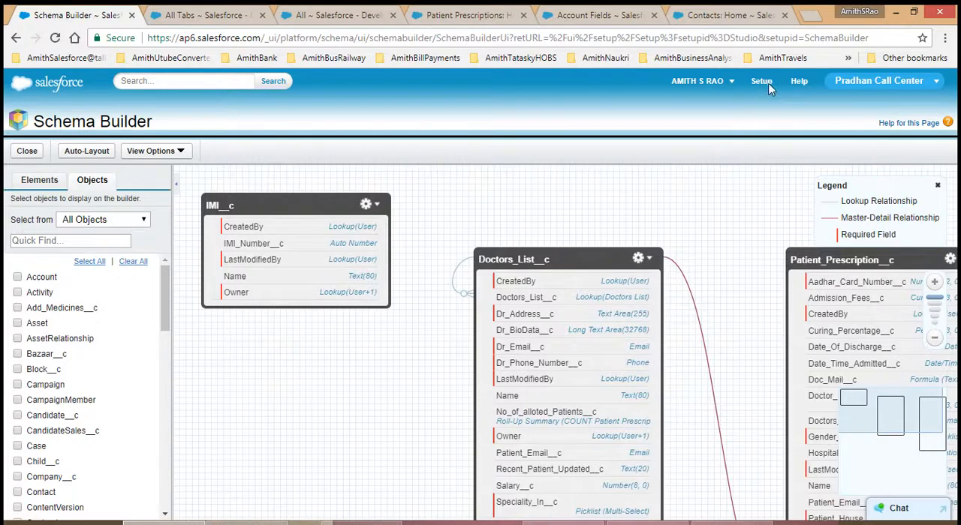
Step: Return from Schema Builder to the Pradhan Call Center console and open the first Amith Traders record in the All Accounts list
left_click(25, 153)
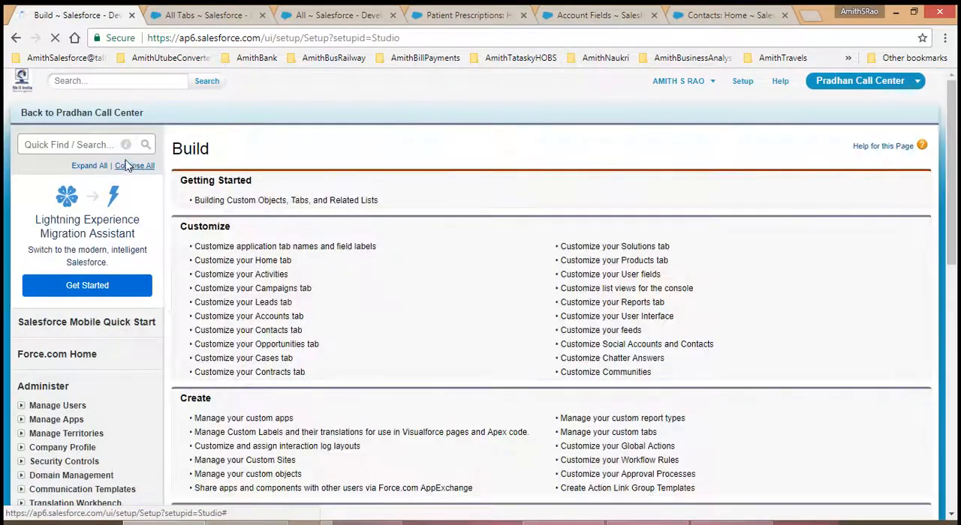
left_click(68, 117)
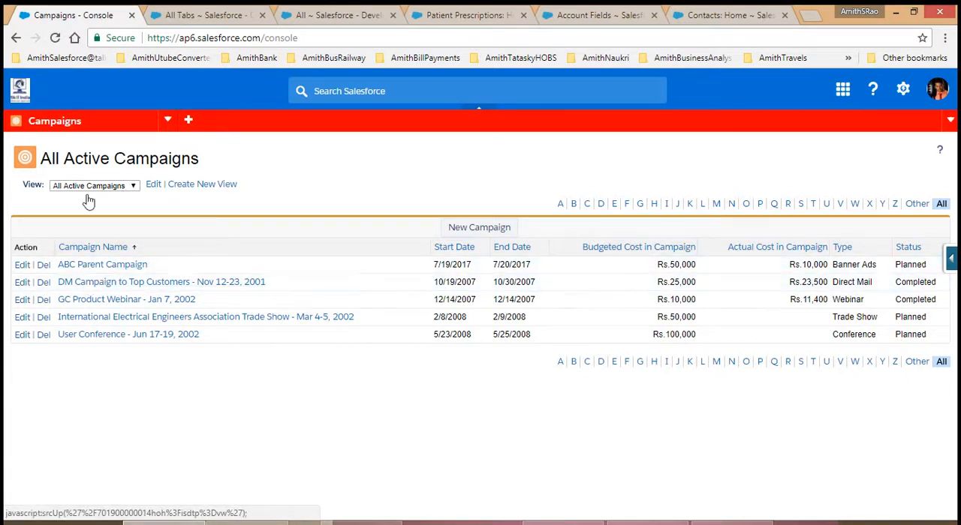
left_click(167, 122)
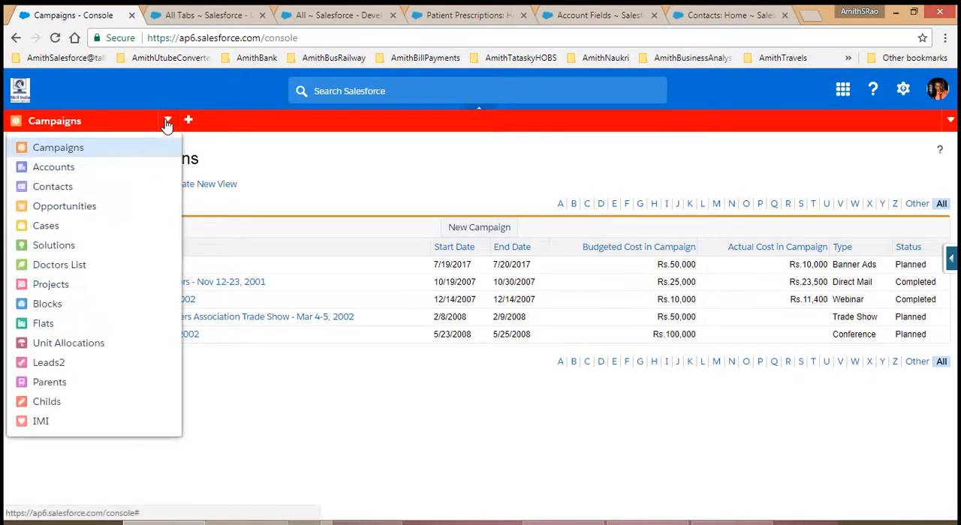
left_click(118, 173)
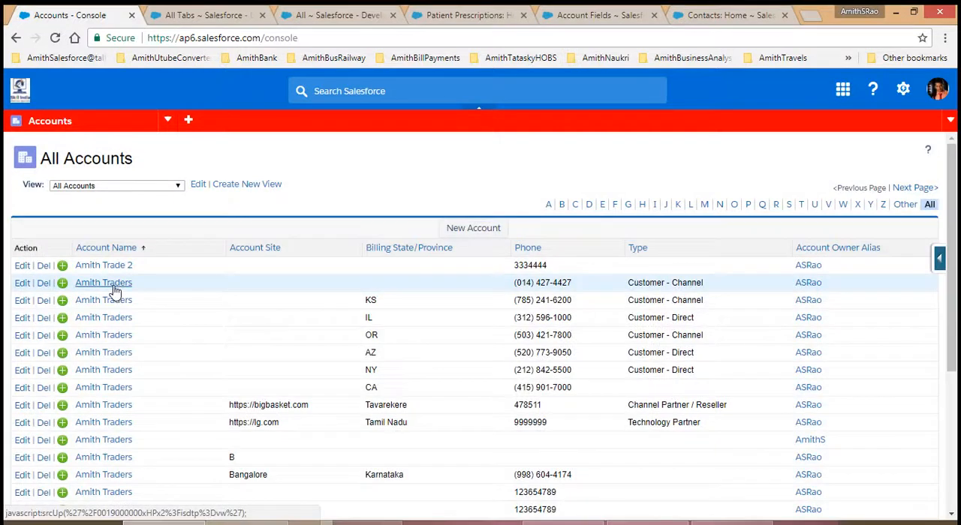
left_click(105, 283)
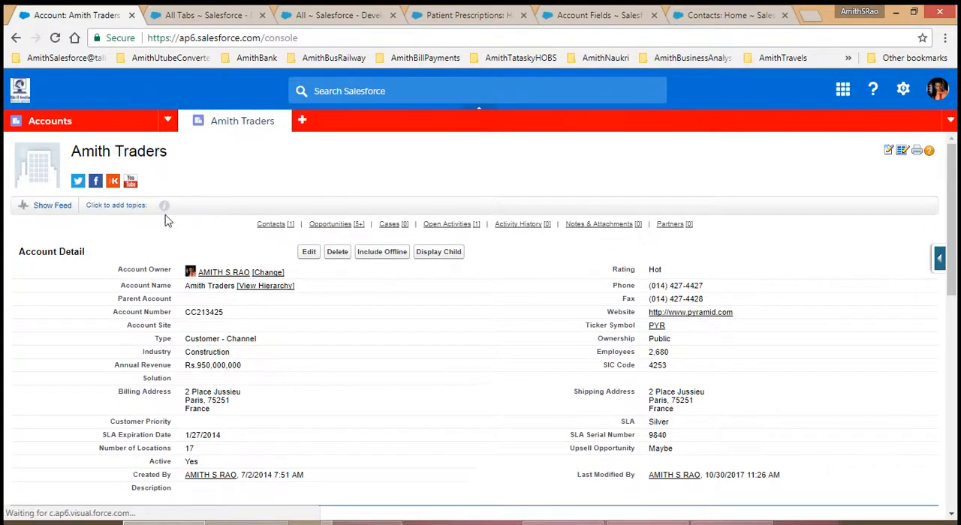
Step: Switch the console to Opportunities and open the first ABC Lead opportunity record in its own tab
left_click(164, 123)
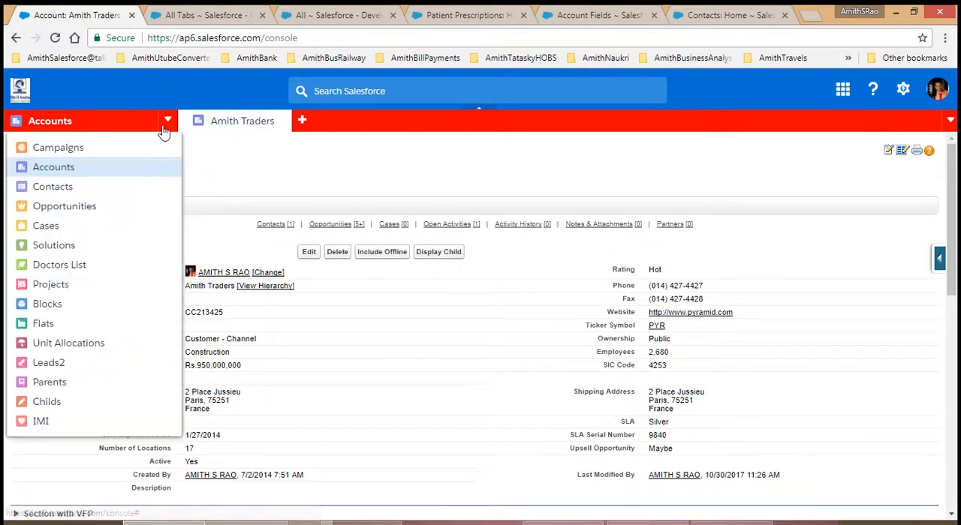
left_click(119, 210)
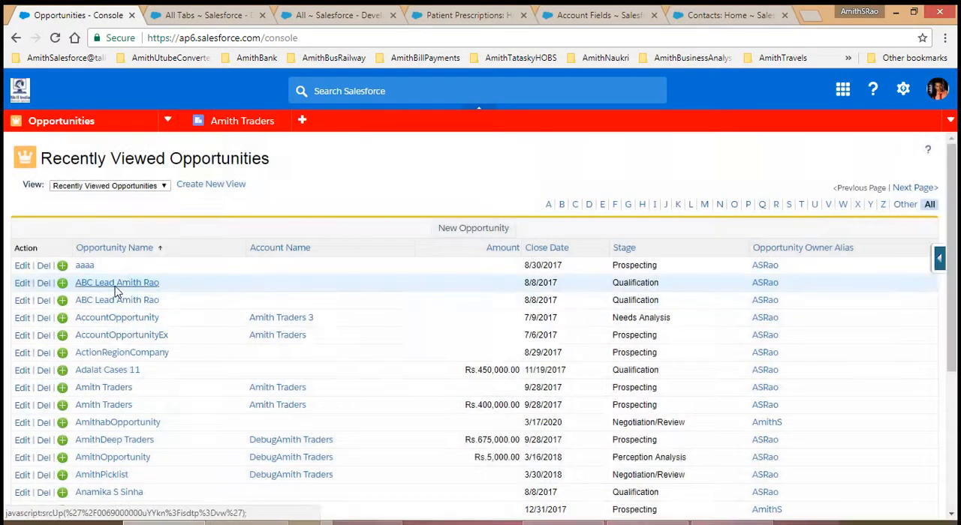
left_click(116, 284)
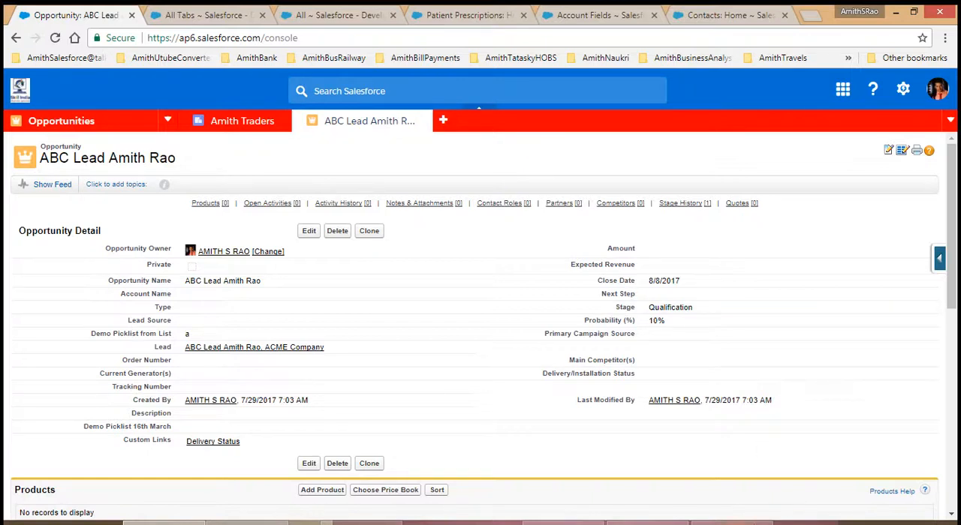
left_click(732, 524)
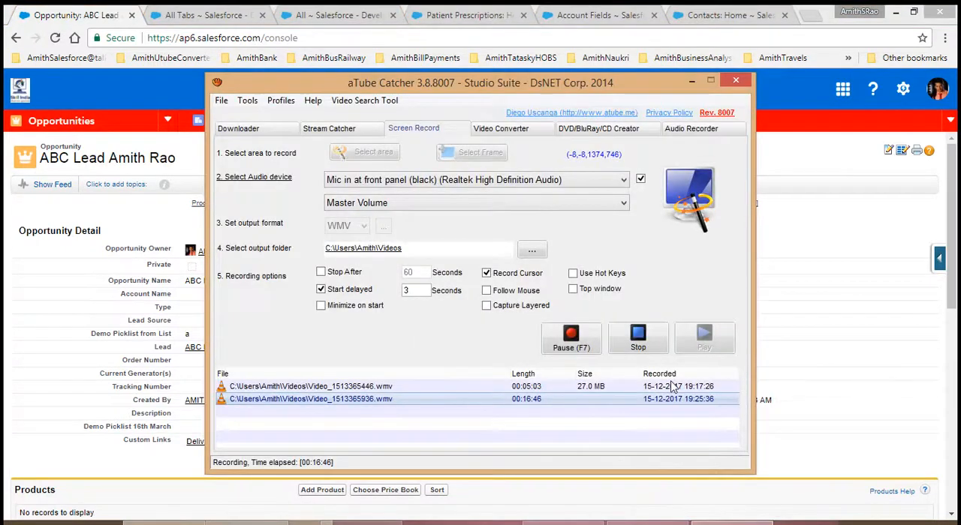